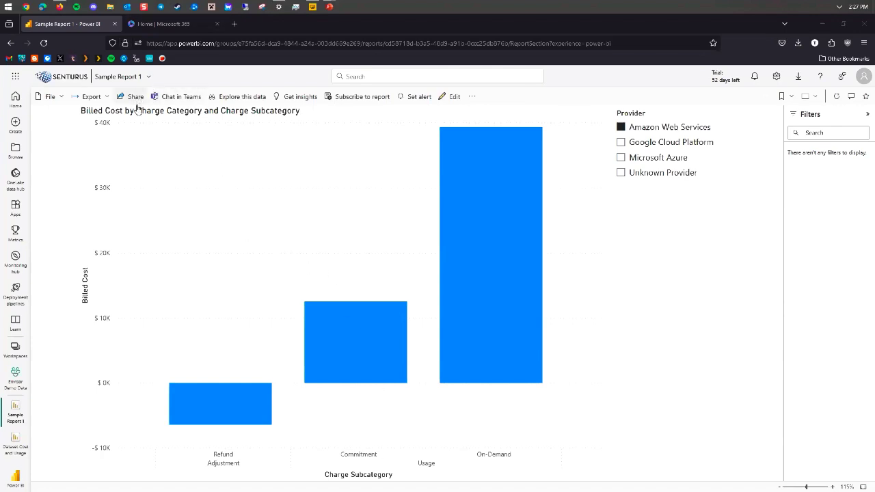
Review the report's link sharing options, its embedding choices and the available export formats.
left_click(134, 98)
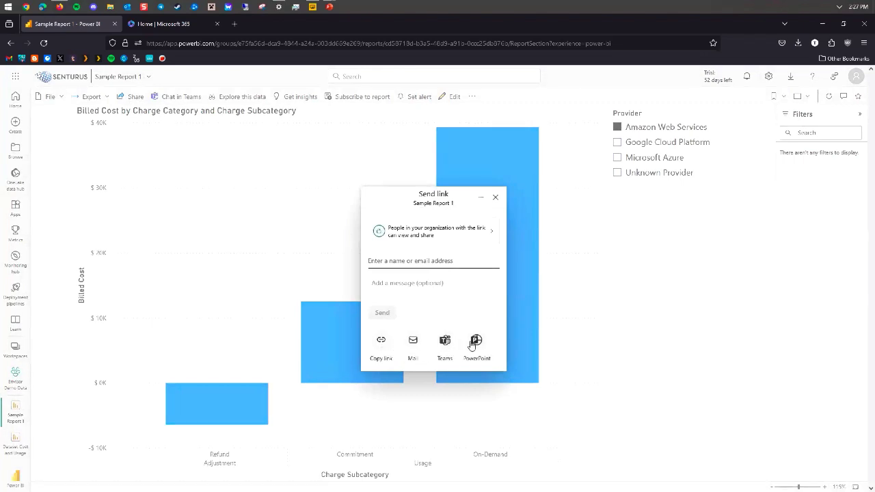
left_click(496, 201)
left_click(52, 96)
mouse_move(91, 181)
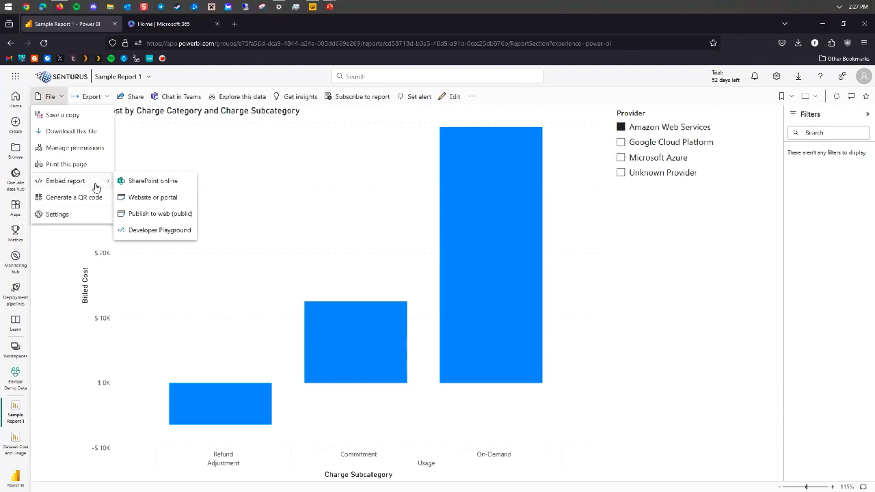
left_click(98, 87)
left_click(93, 97)
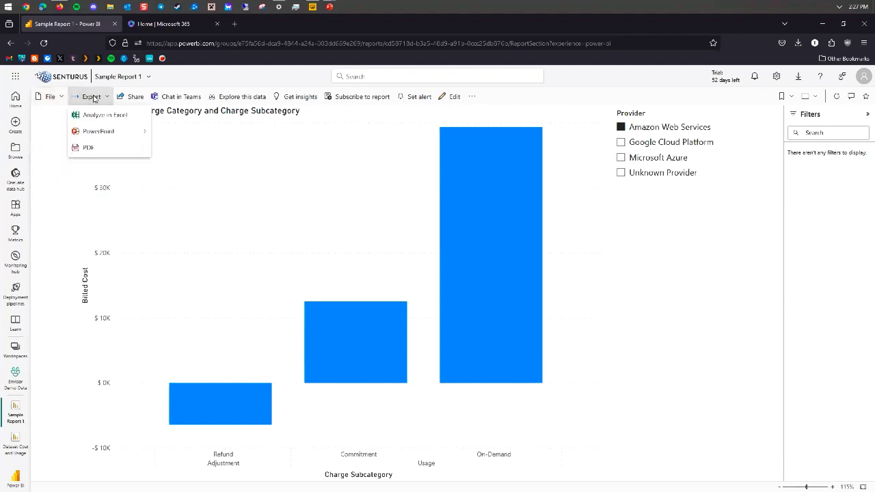
left_click(47, 96)
left_click(48, 97)
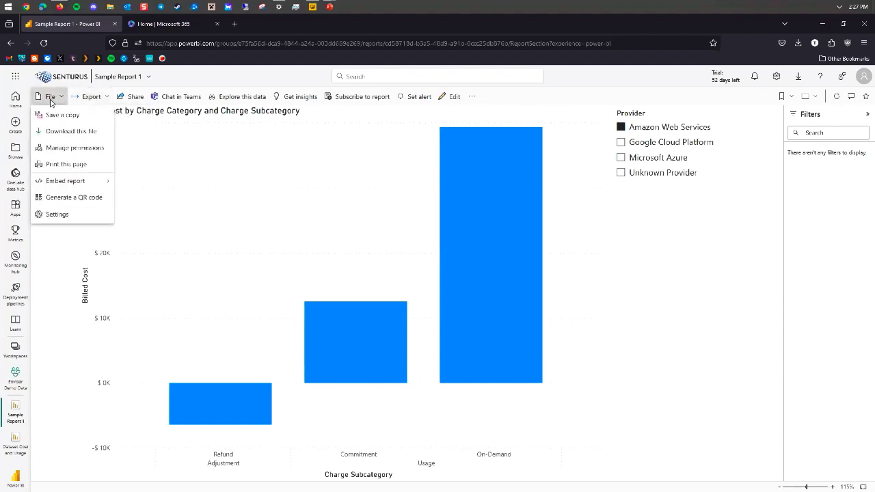
Export the report to PowerPoint as an embedded image, using Current Values.
left_click(88, 100)
left_click(89, 99)
mouse_move(109, 130)
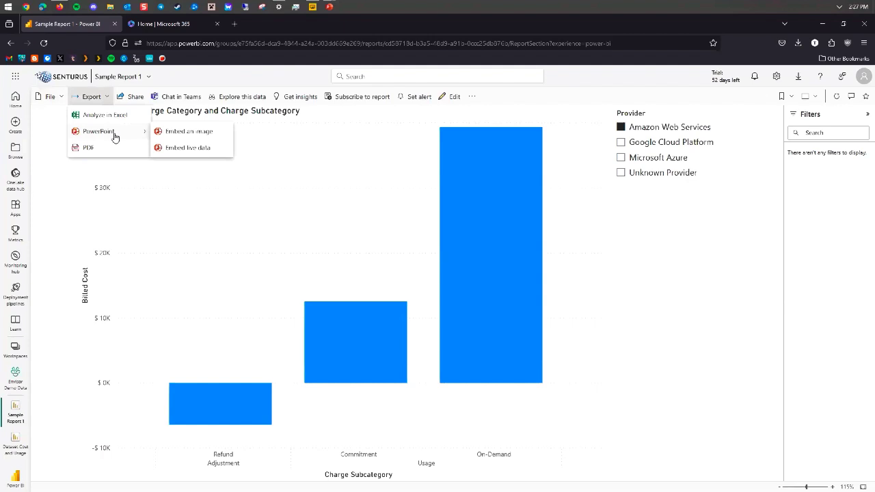
left_click(200, 135)
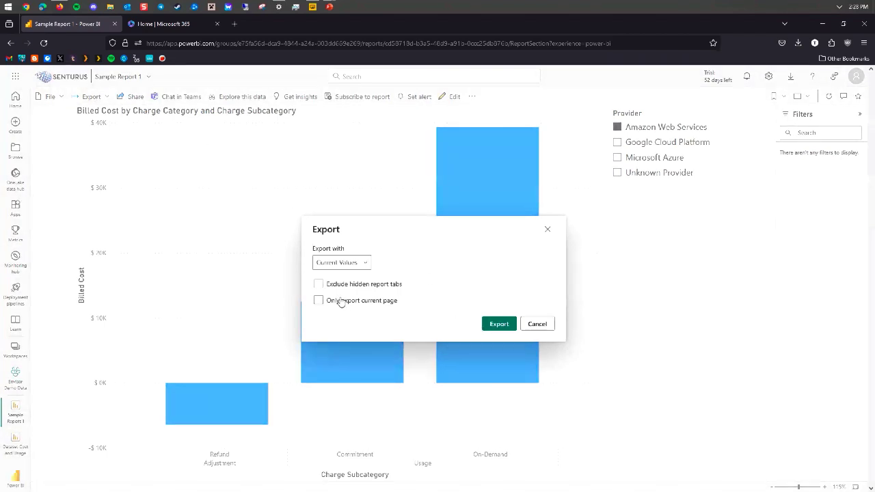
left_click(365, 263)
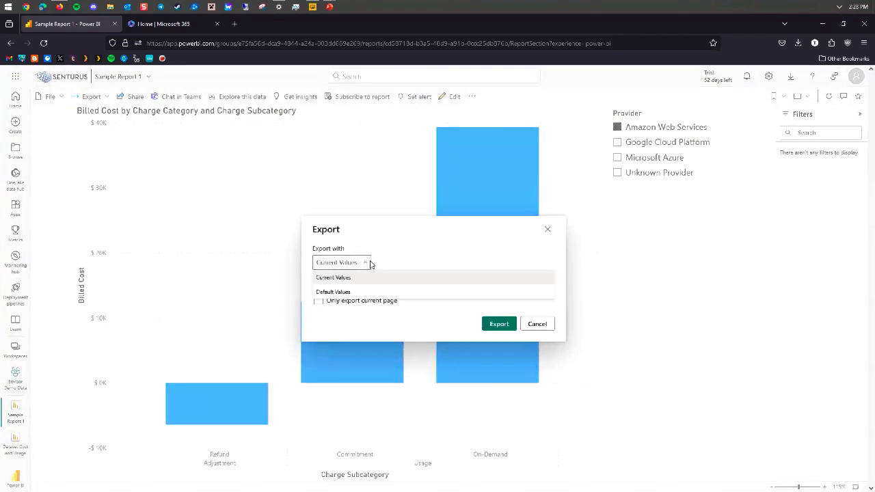
left_click(367, 263)
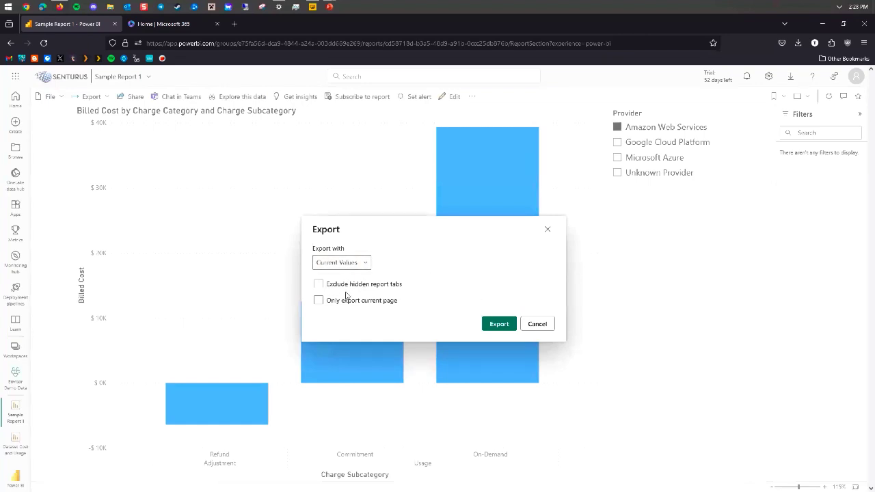
left_click(497, 325)
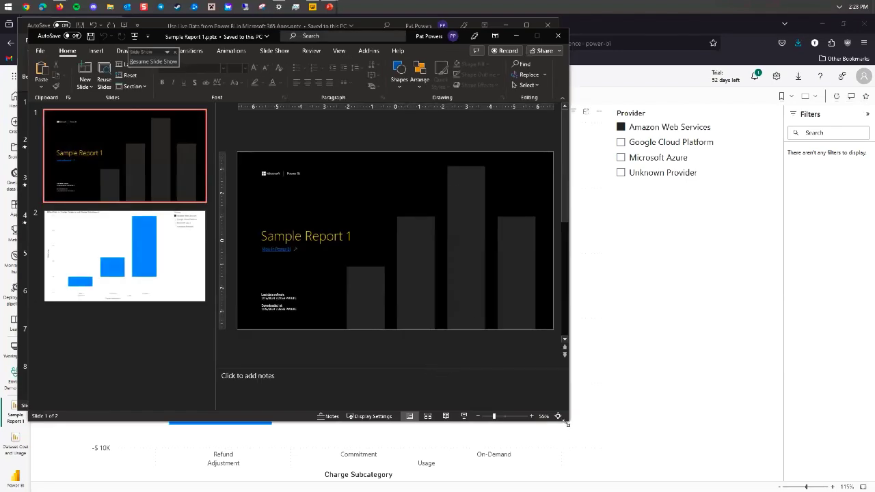
Enlarge the exported Sample Report 1 presentation's window and view the chart on its second slide.
left_click_drag(570, 423, 846, 480)
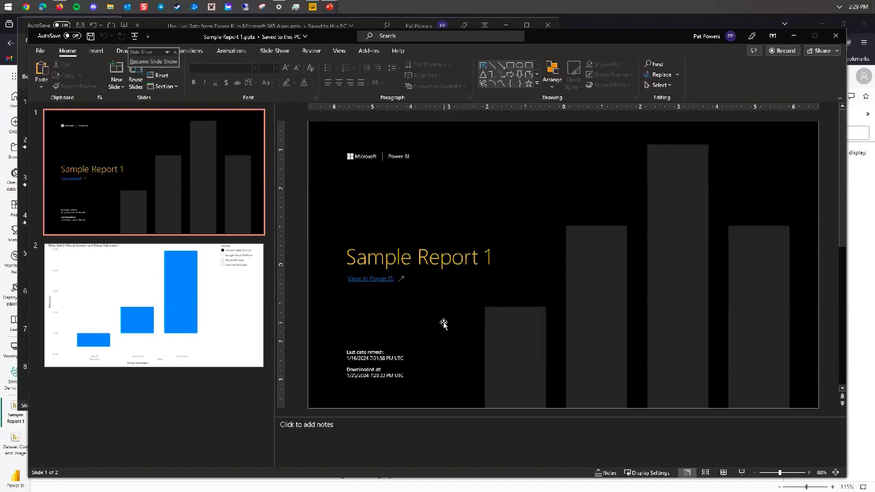
scroll(450, 326, "down", 1)
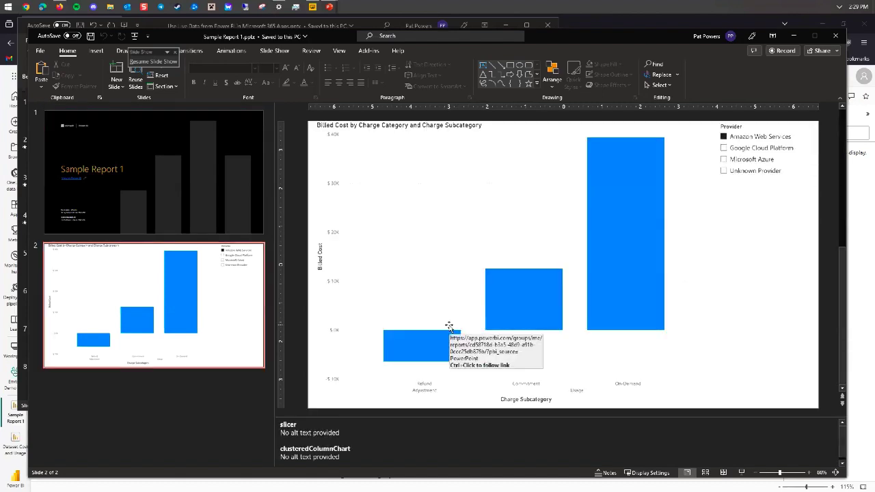
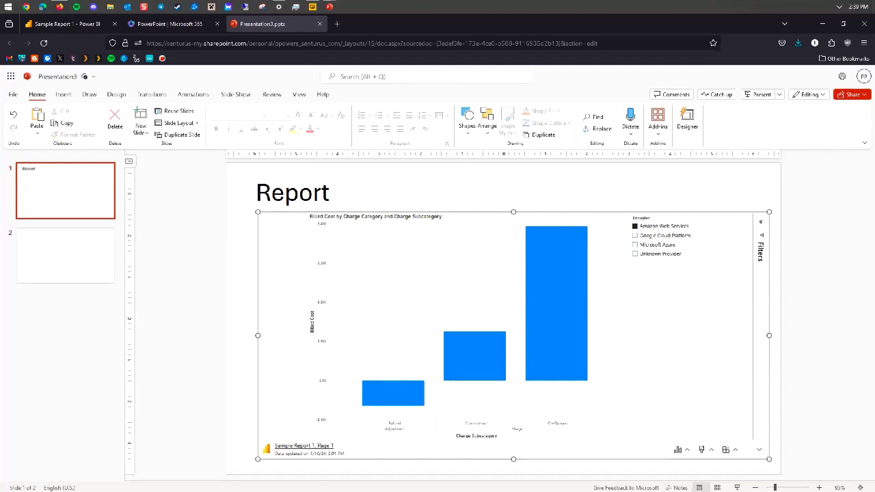
Switch back to Power BI, dismiss the dialog for embedding live data, and open Sample Report 1 for editing.
left_click(66, 25)
left_click(536, 333)
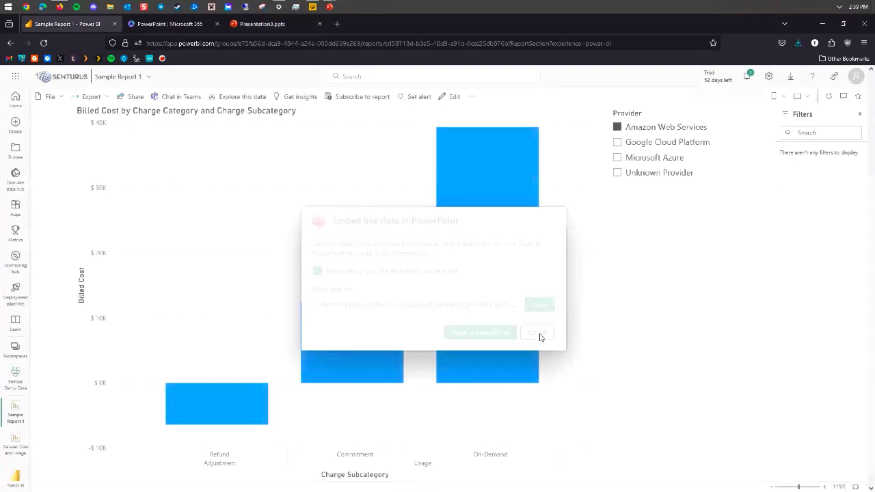
left_click(450, 96)
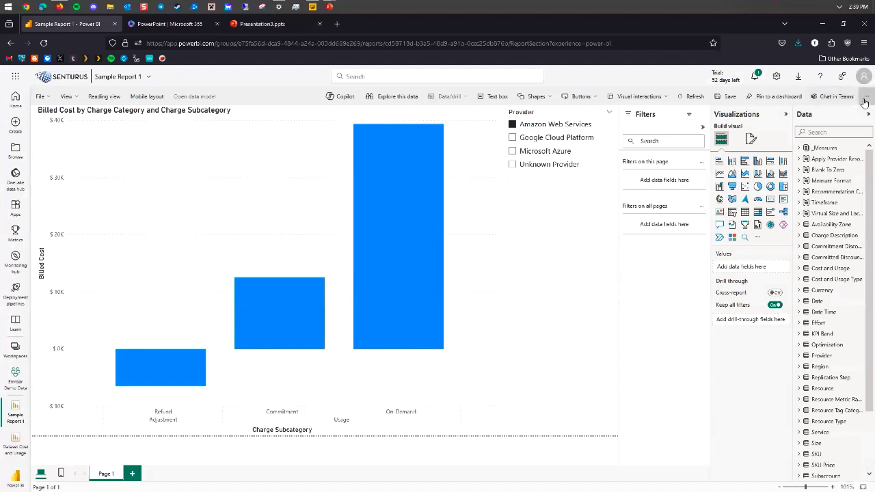
Run Analyze in Excel on the report and open the workbook in Excel for the web with its queries allowed.
left_click(865, 98)
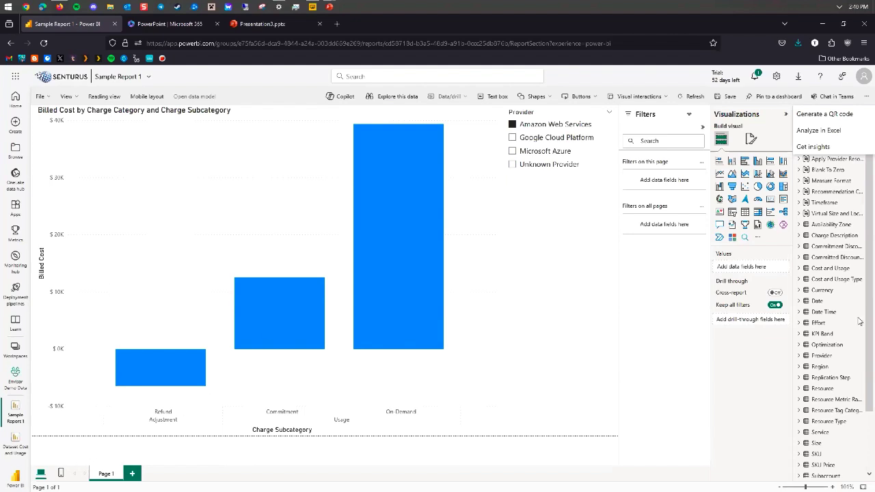
left_click(816, 130)
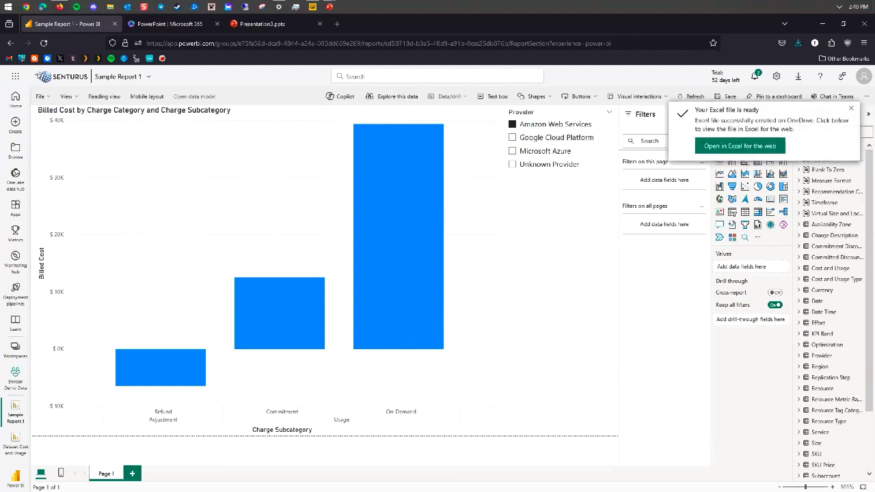
left_click(736, 145)
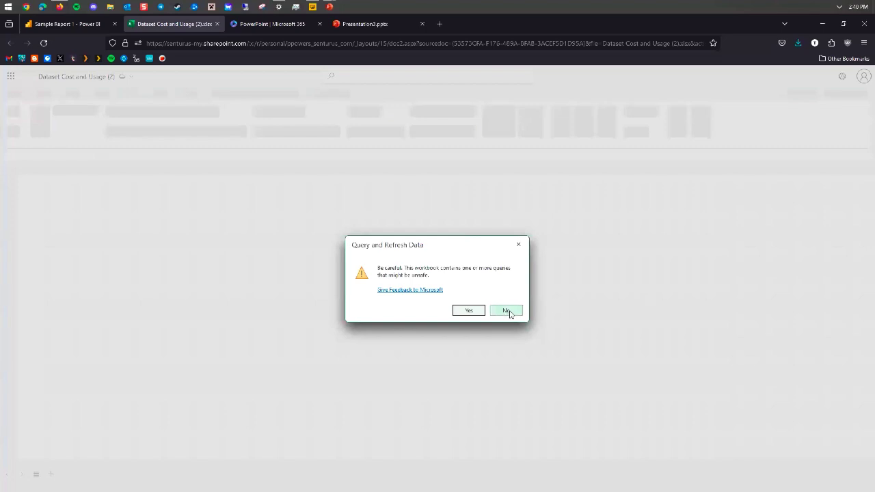
left_click(469, 310)
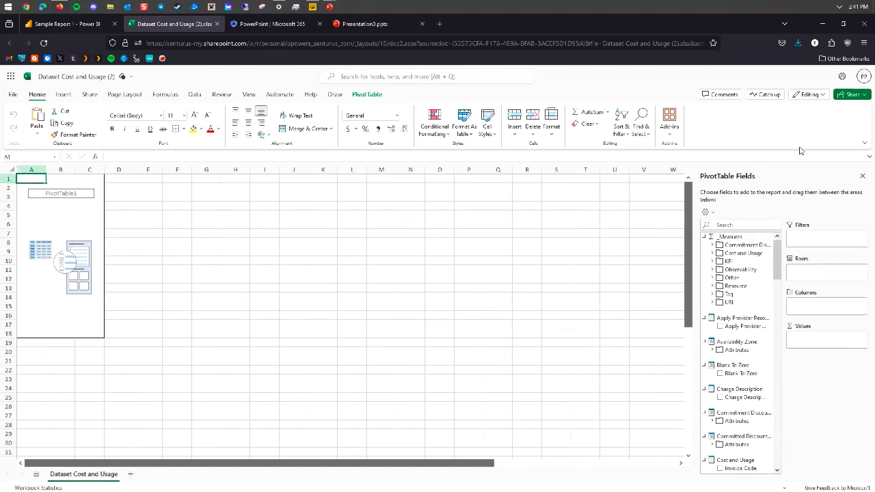
Set the ribbon to hide automatically and look through the tables and measure folders in the PivotTable field list.
left_click(865, 143)
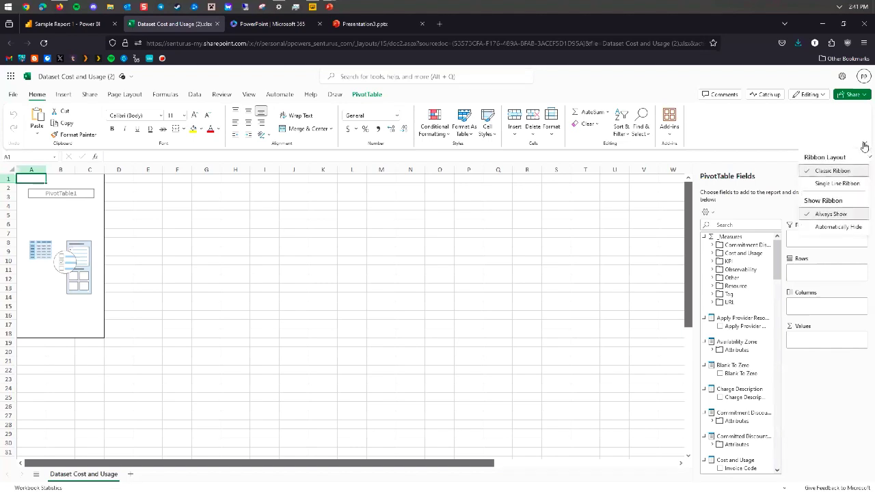
left_click(829, 230)
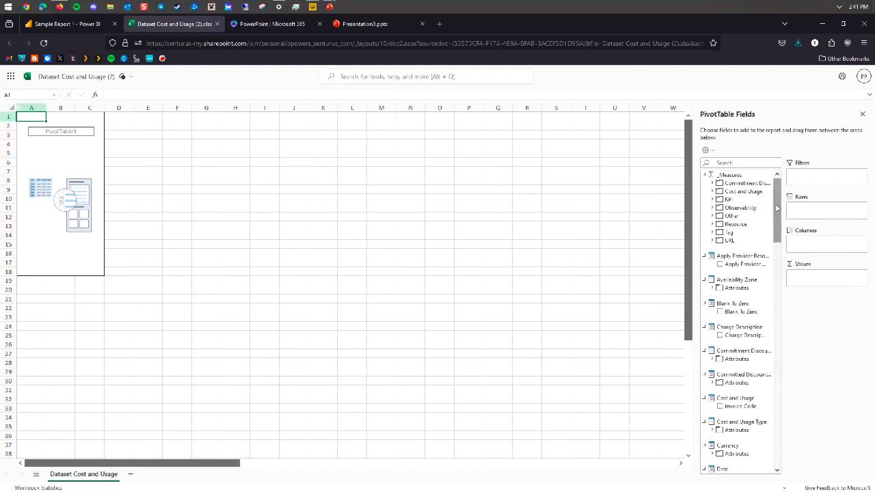
left_click_drag(777, 207, 784, 473)
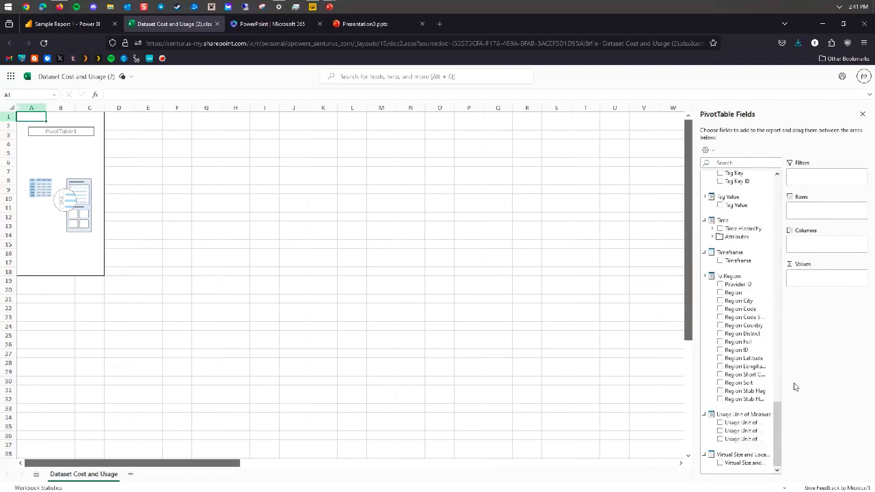
left_click_drag(777, 410, 775, 171)
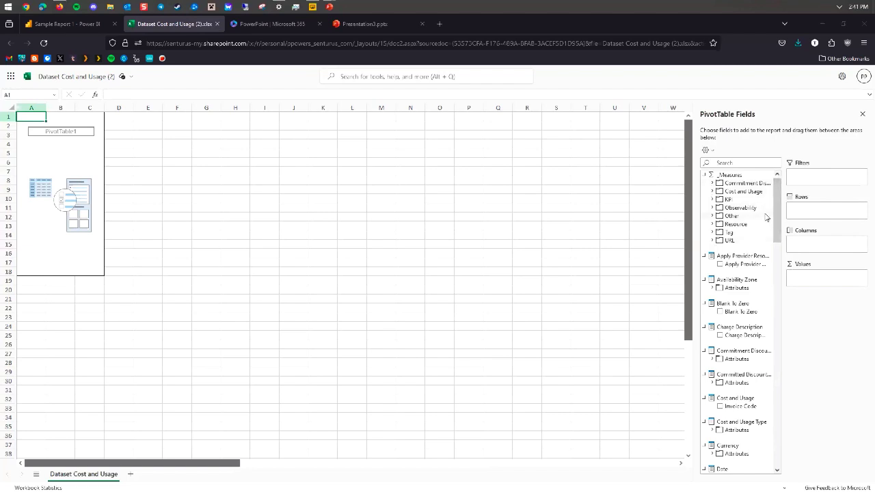
left_click(712, 225)
left_click(712, 224)
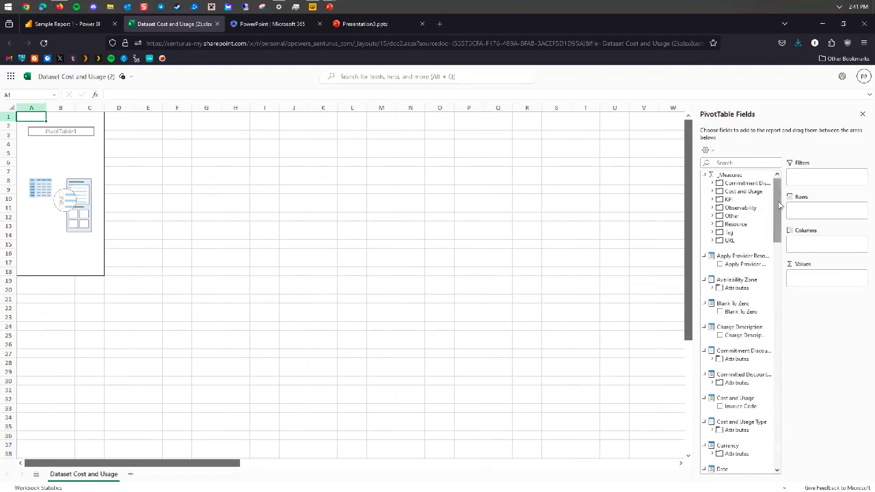
Widen the PivotTable field list and add the Billed Cost measure from Cost and Usage to the values.
left_click(712, 192)
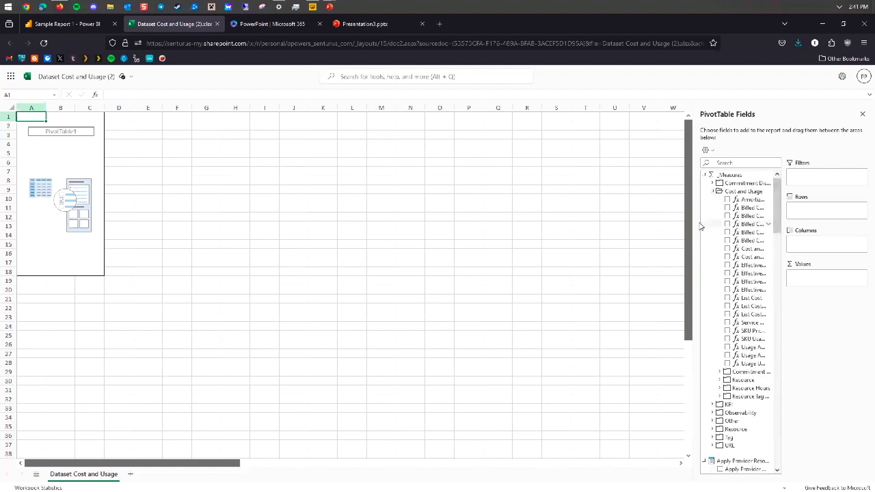
left_click_drag(689, 221, 650, 221)
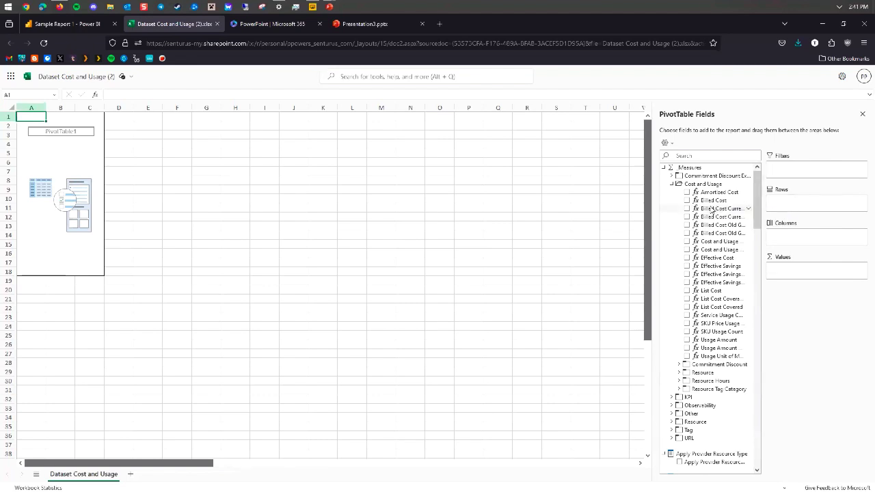
left_click_drag(710, 201, 812, 275)
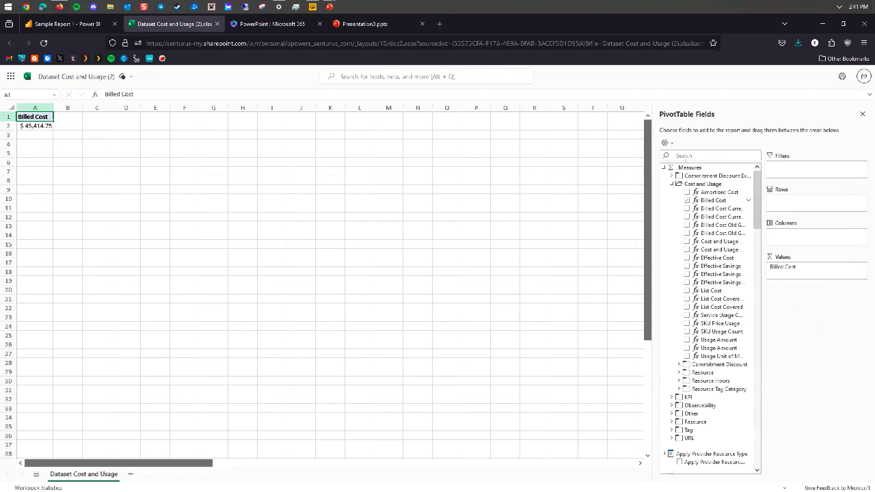
Search the PivotTable fields for "charge ca".
left_click(687, 154)
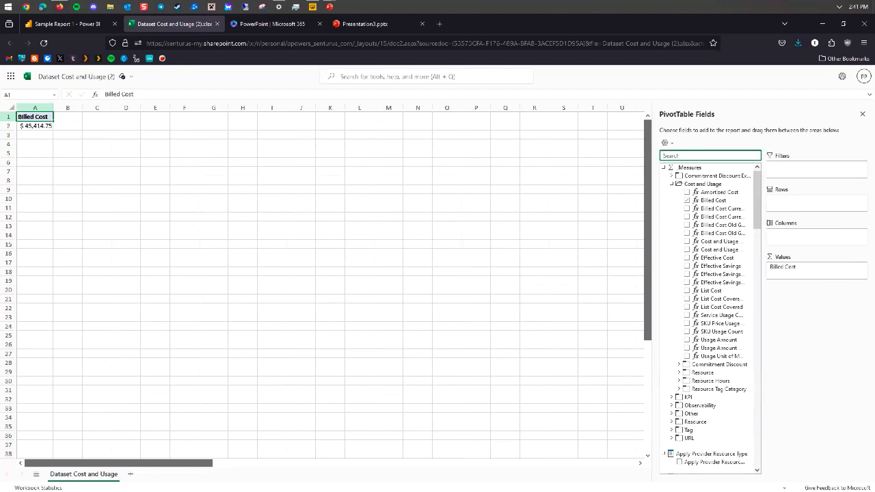
type("vharg")
key("BackSpace")
key("BackSpace")
key("BackSpace")
key("BackSpace")
key("BackSpace")
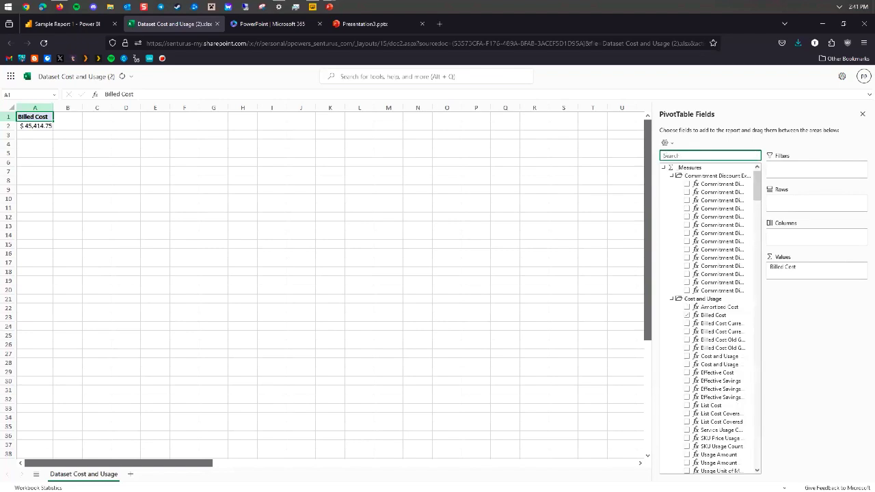
type("charge ca")
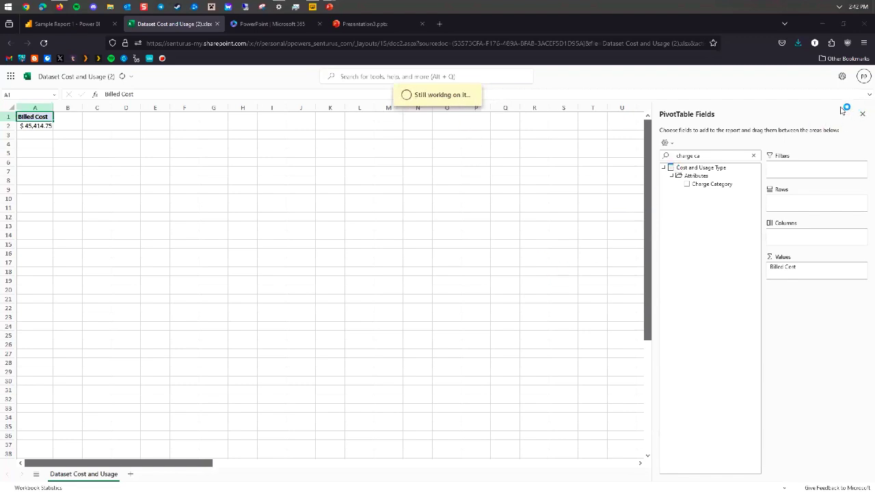
Close the stalled workbook and open a fresh Analyze in Excel workbook for the report with its queries allowed.
left_click(216, 24)
left_click(457, 298)
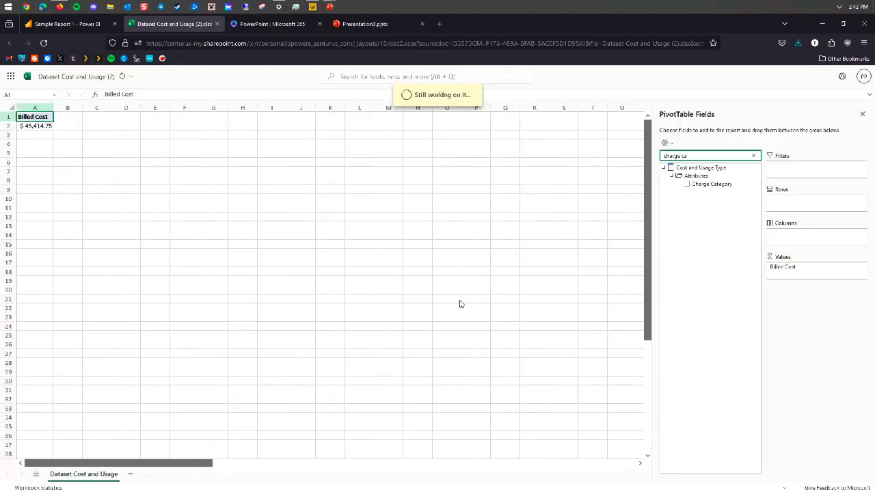
left_click(865, 96)
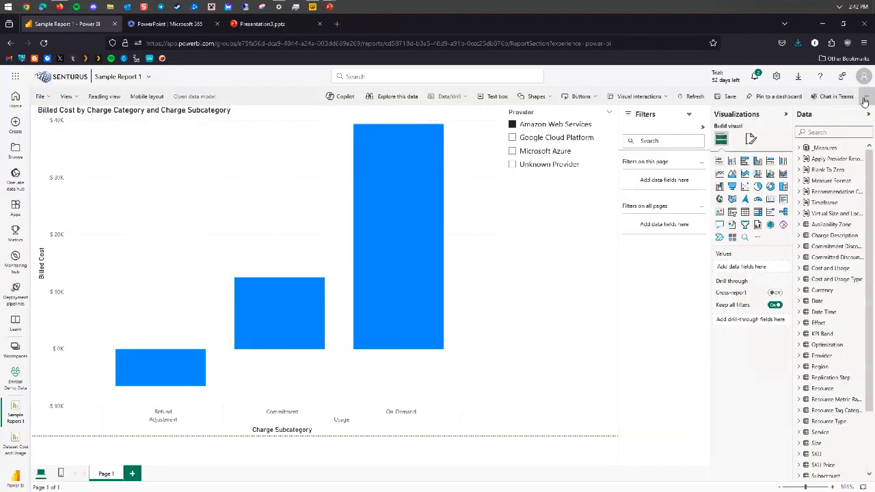
left_click(827, 125)
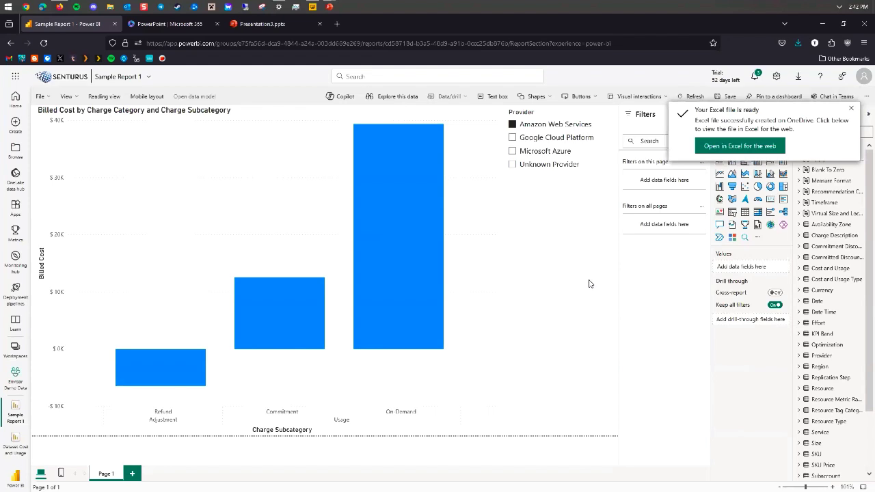
left_click(775, 139)
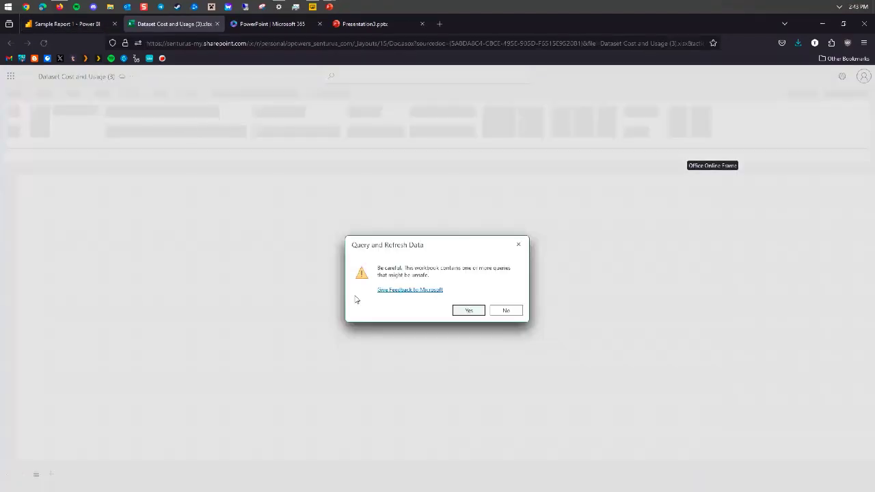
left_click(465, 311)
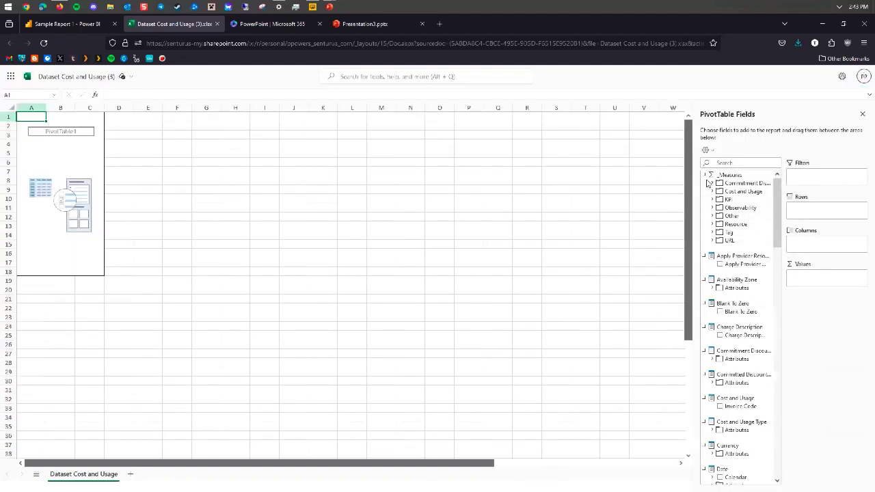
Widen the PivotTable field list and add the Billed Cost measure from the Cost and Usage folder to the values.
left_click(713, 191)
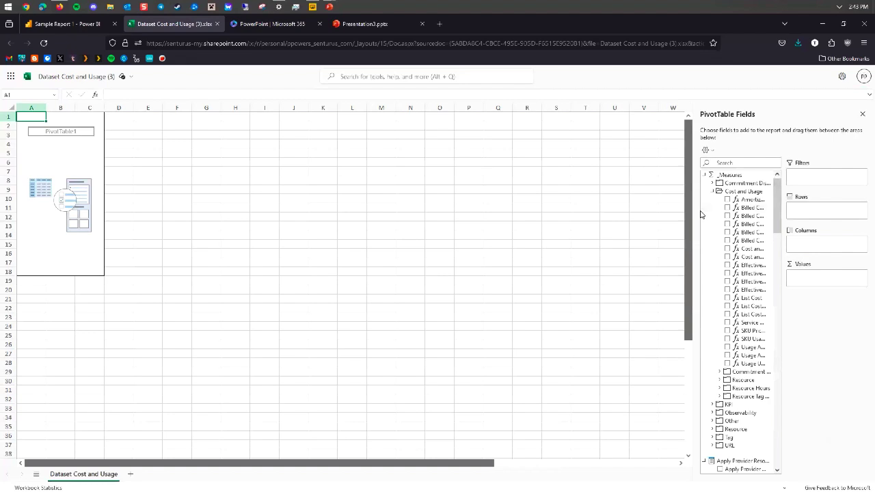
left_click_drag(692, 210, 649, 211)
left_click_drag(714, 200, 820, 277)
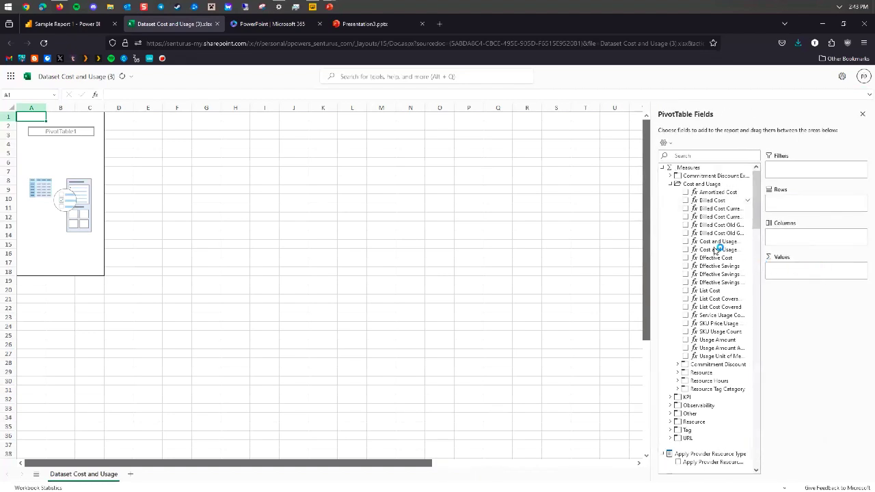
left_click(670, 184)
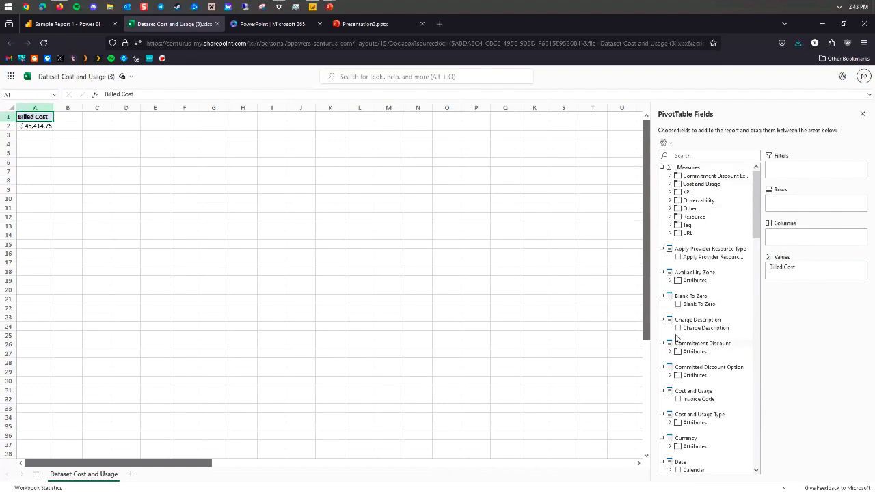
Add Charge Category and Charge Subcategory from the Cost and Usage Type attributes to the pivot table's columns.
scroll(687, 332, "down", 4)
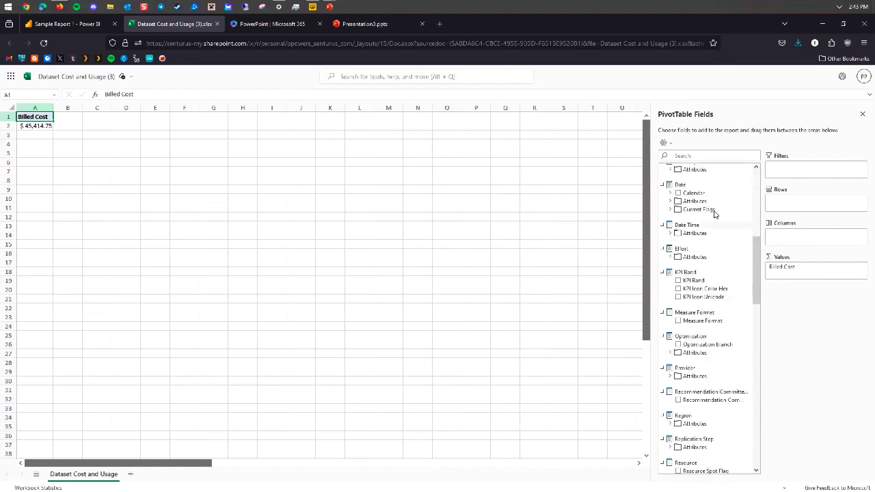
scroll(711, 206, "up", 3)
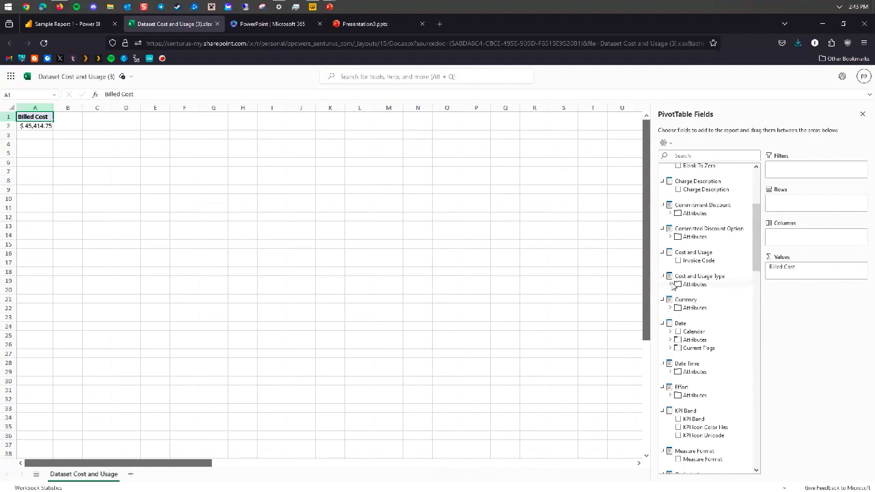
left_click(670, 284)
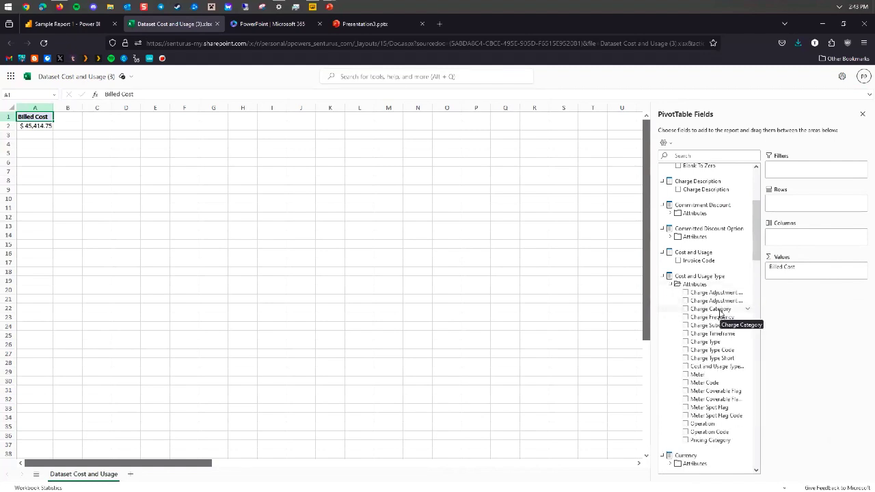
left_click_drag(719, 313, 822, 239)
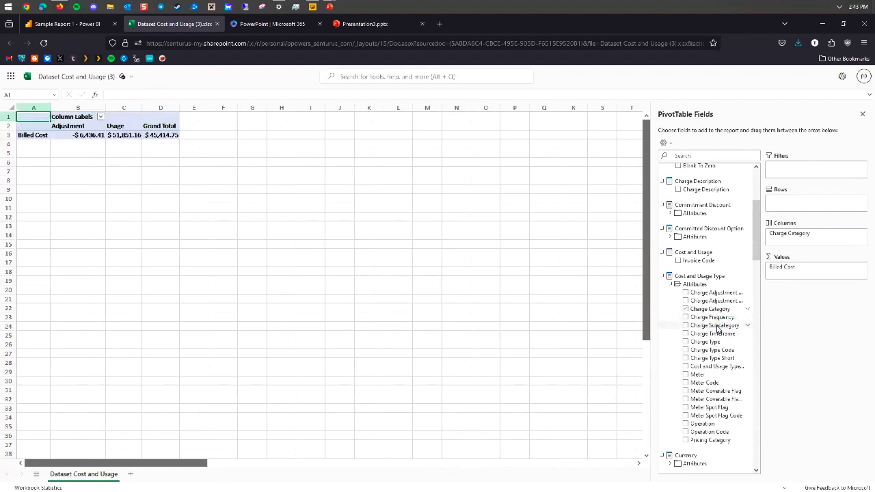
left_click_drag(719, 326, 800, 240)
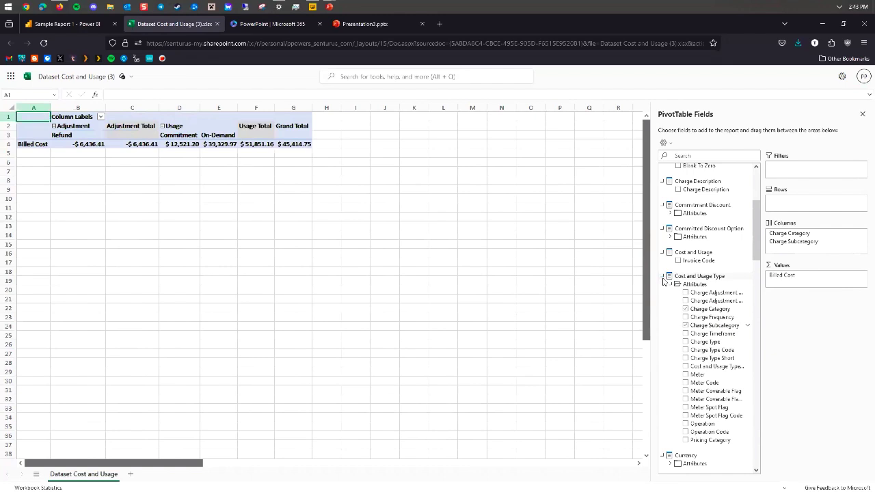
Add the Service field from the Service table's attributes to the pivot rows and look over the full table.
scroll(670, 300, "down", 10)
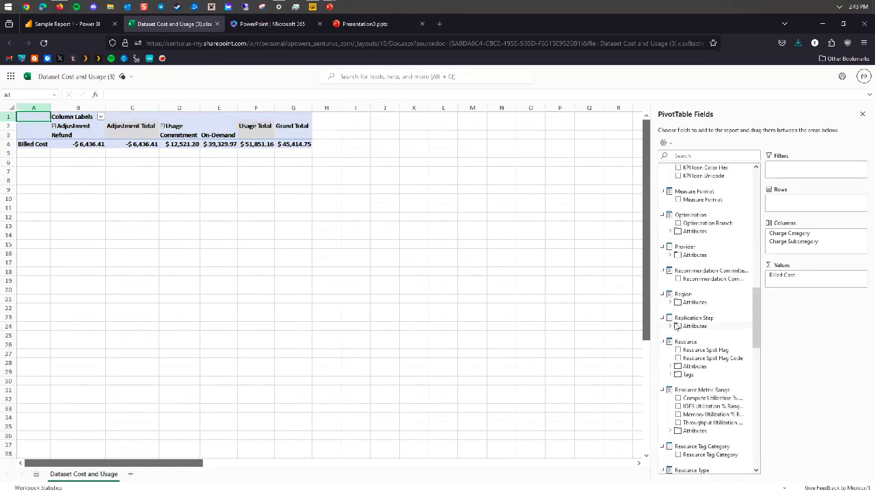
scroll(675, 326, "down", 8)
scroll(673, 318, "up", 4)
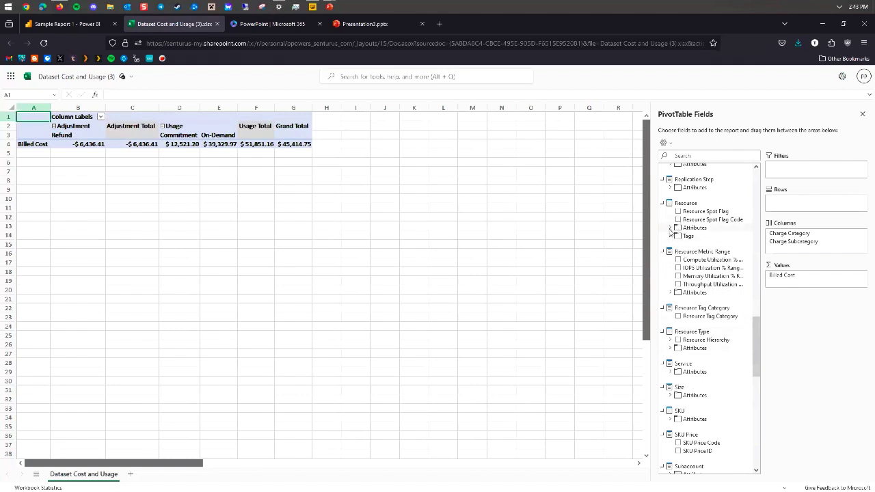
left_click(670, 228)
left_click(670, 228)
scroll(671, 236, "down", 4)
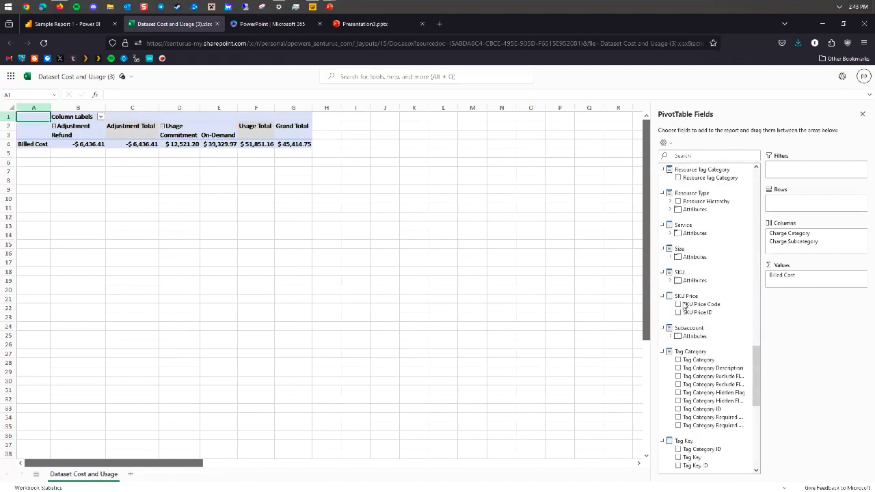
left_click(671, 236)
left_click_drag(699, 241, 810, 207)
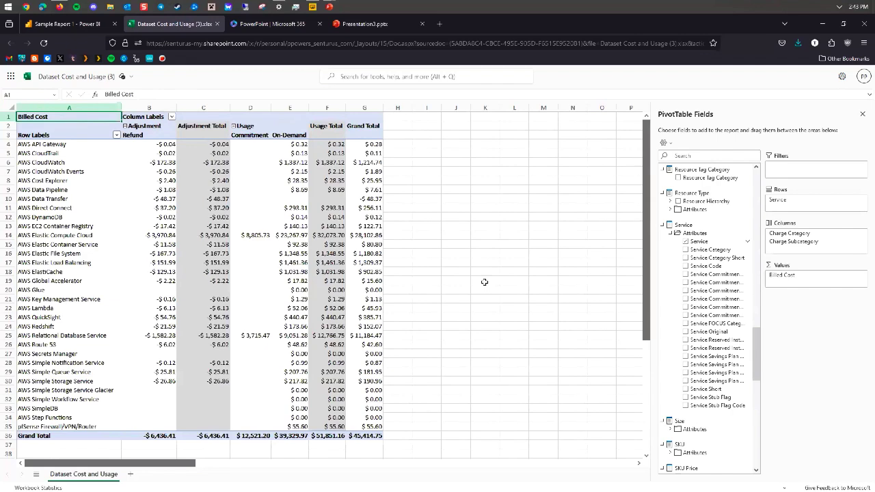
scroll(276, 261, "down", 6)
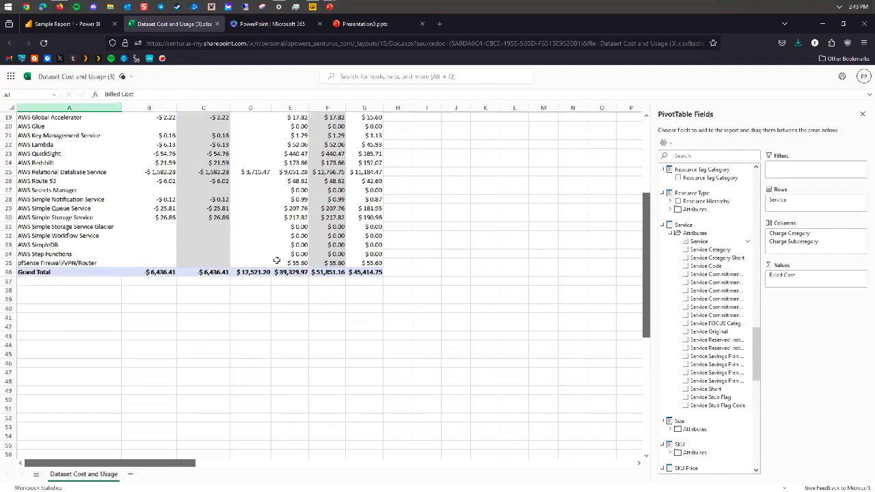
scroll(276, 260, "up", 6)
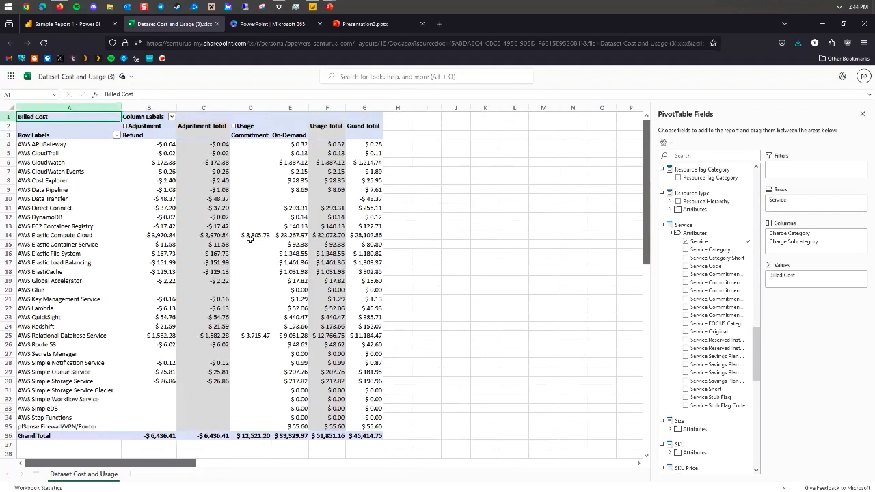
Look at the workbook's sharing options and its data refresh and connection commands without changing anything.
left_click(829, 78)
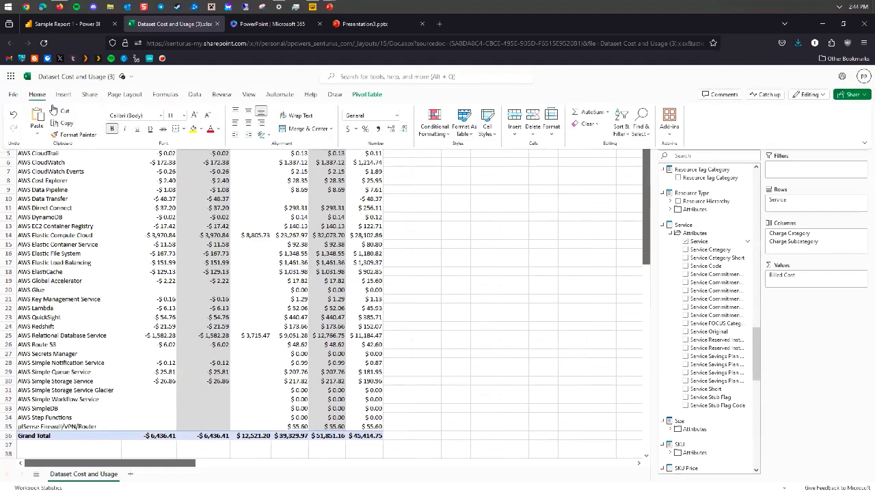
left_click(89, 95)
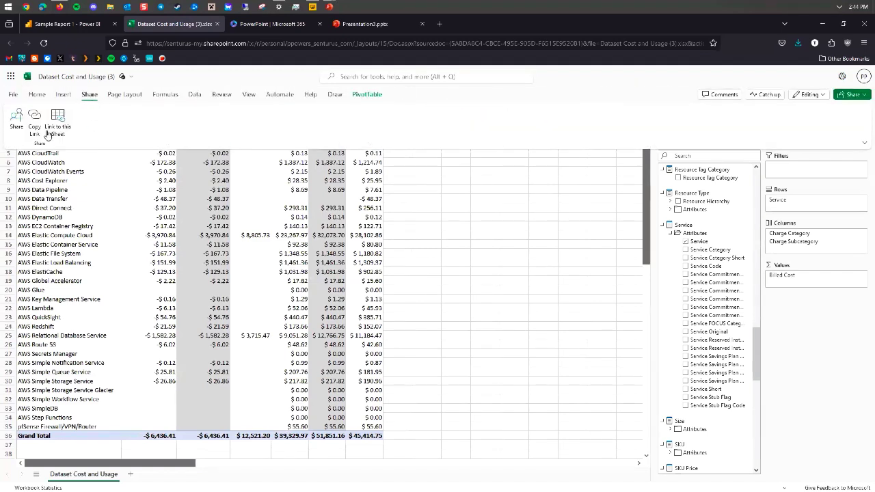
left_click(17, 122)
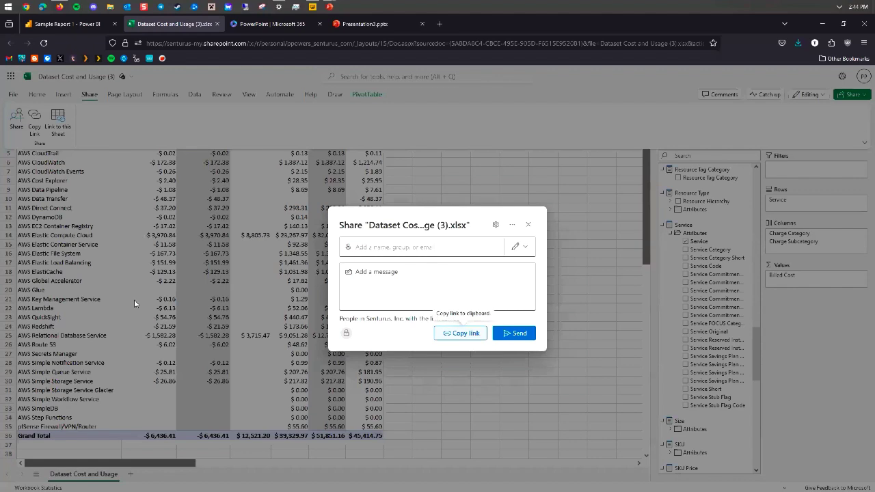
left_click(527, 224)
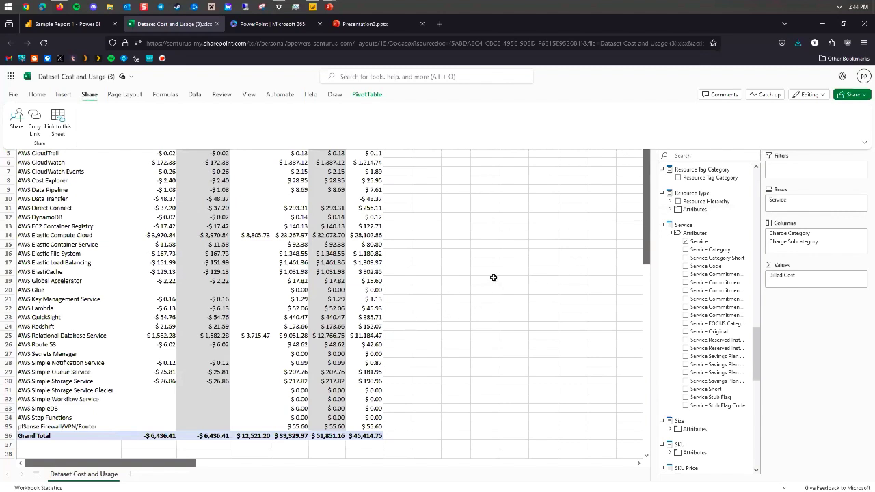
left_click(192, 97)
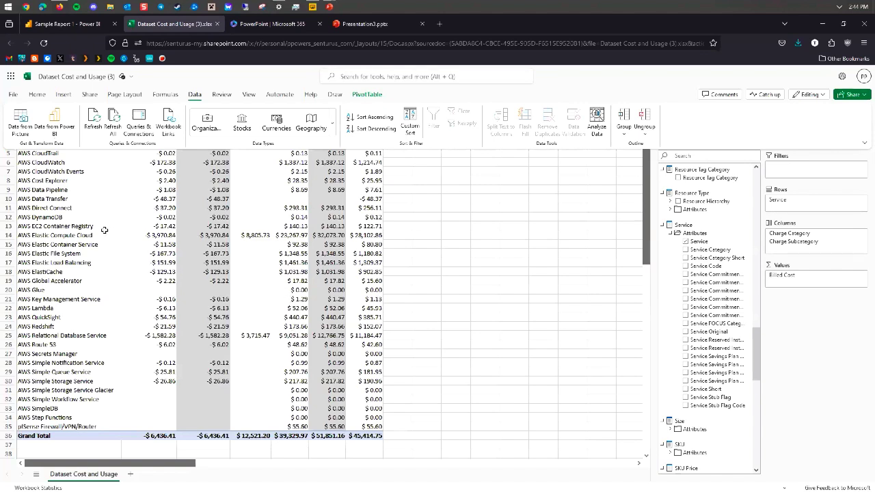
left_click(393, 268)
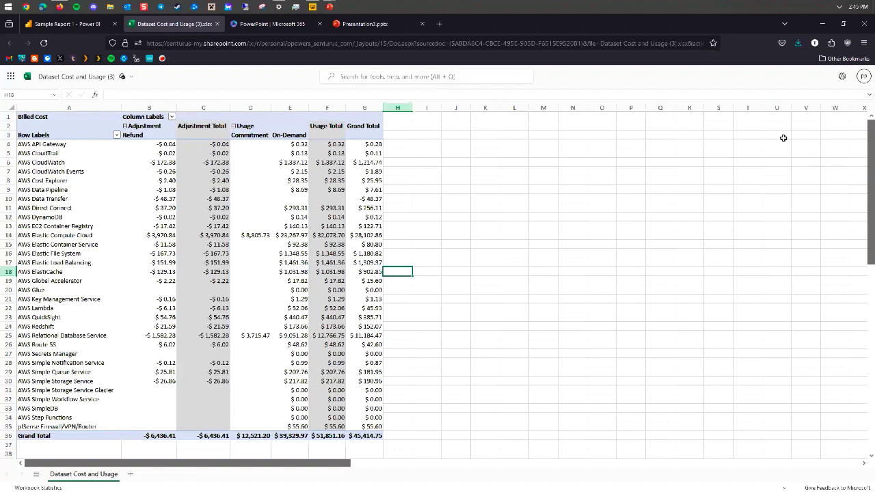
Move Charge Category from the pivot table's columns to its filters.
left_click(351, 192)
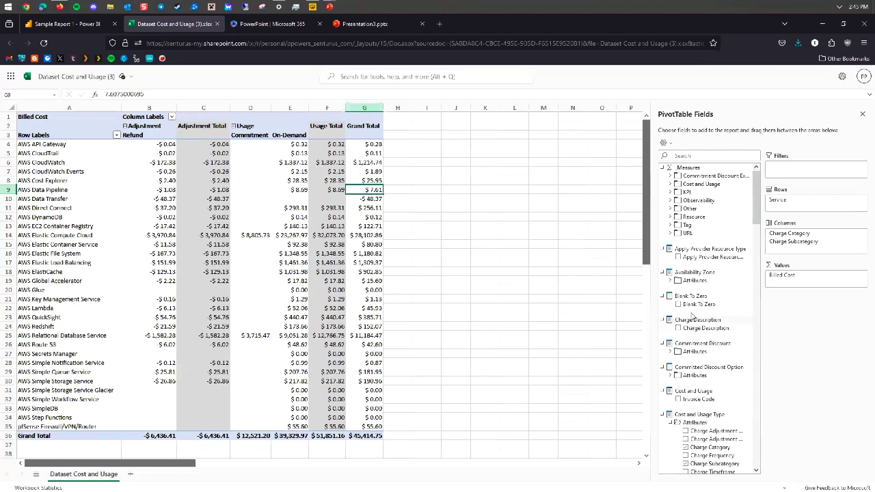
scroll(677, 383, "down", 5)
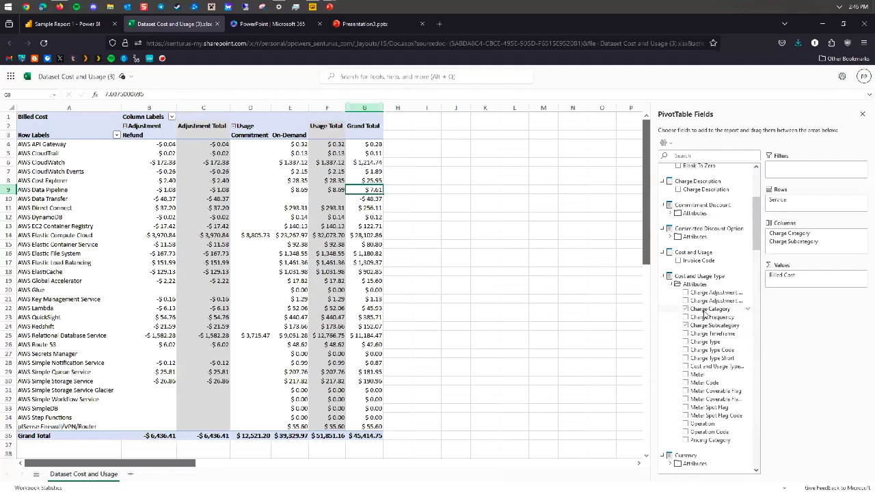
left_click_drag(704, 313, 806, 173)
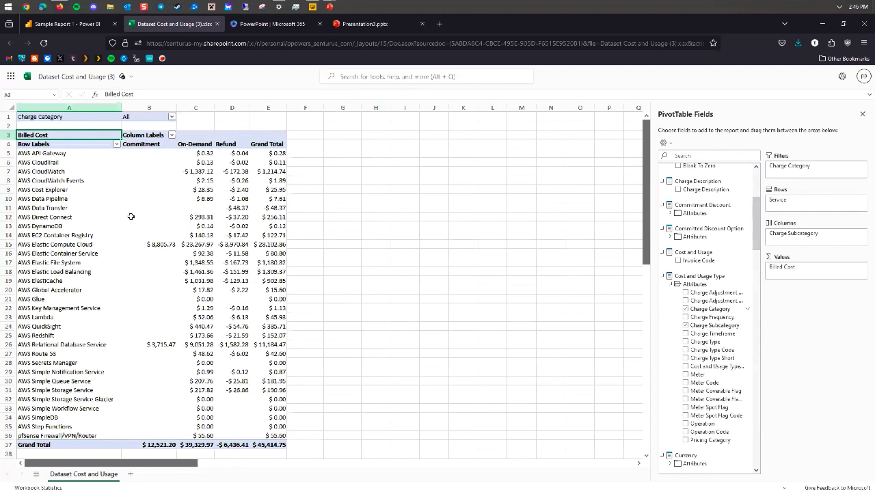
Examine the items available in the Charge Category filter and close it without applying a selection.
left_click(172, 118)
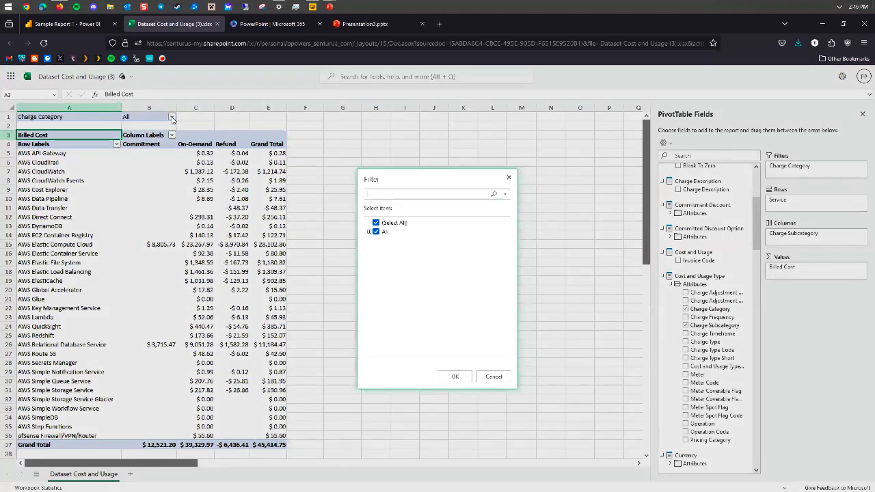
left_click(369, 232)
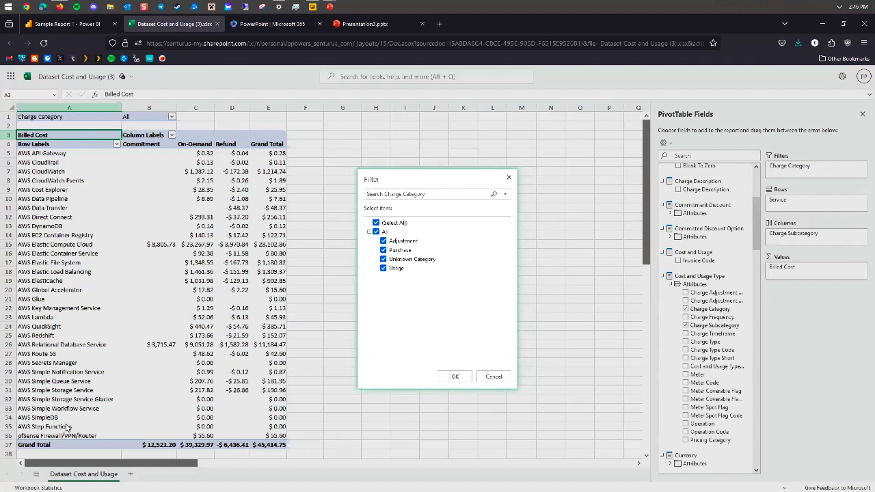
left_click(493, 376)
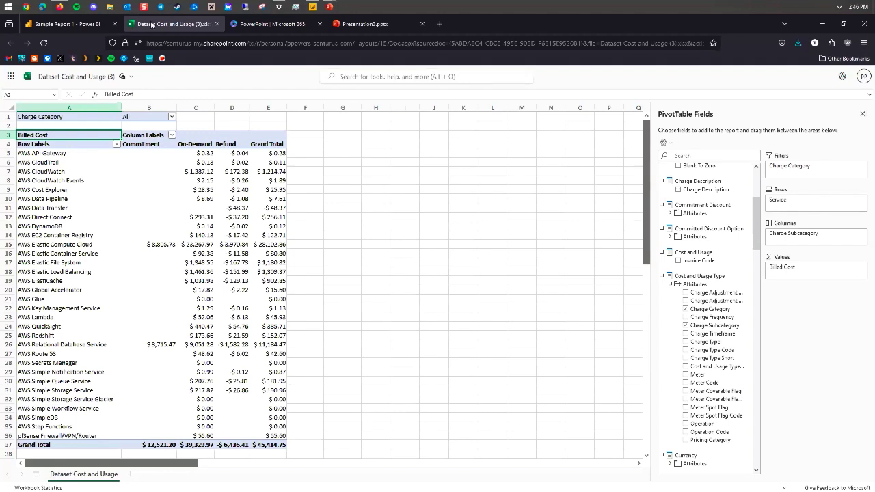
Switch to the PowerPoint start page in the browser and check the recent downloads.
left_click(268, 26)
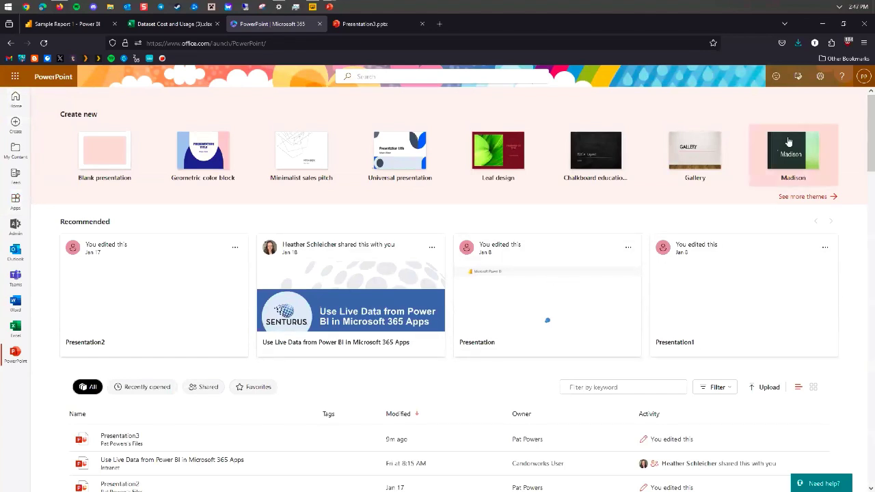
left_click(798, 43)
left_click(797, 43)
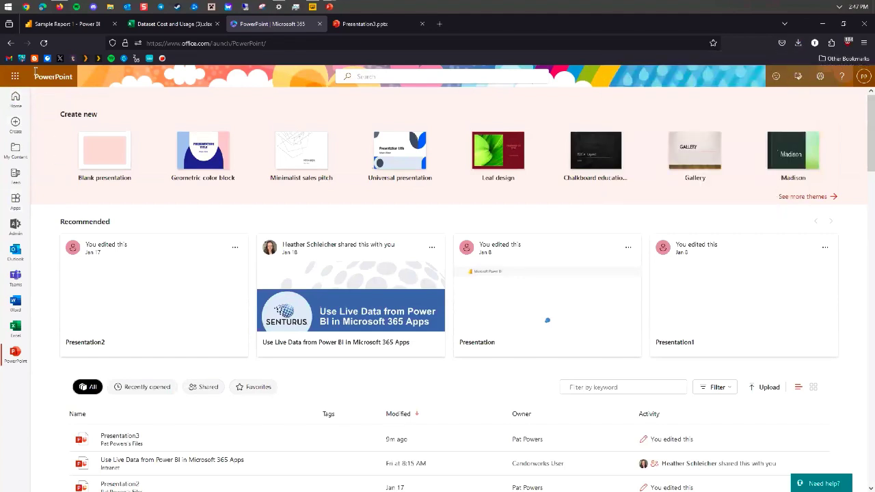
Launch the Microsoft Teams desktop app from the 01 - Work folder and postpone the new Teams update offer.
left_click(8, 8)
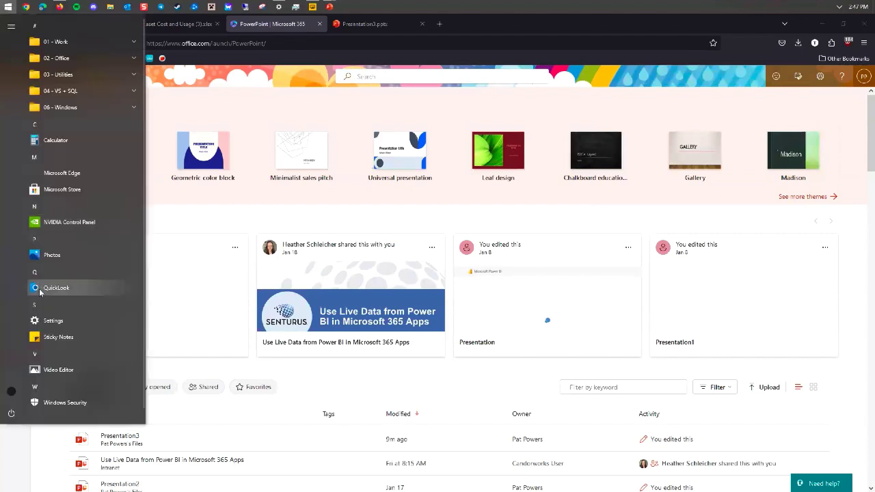
left_click(58, 42)
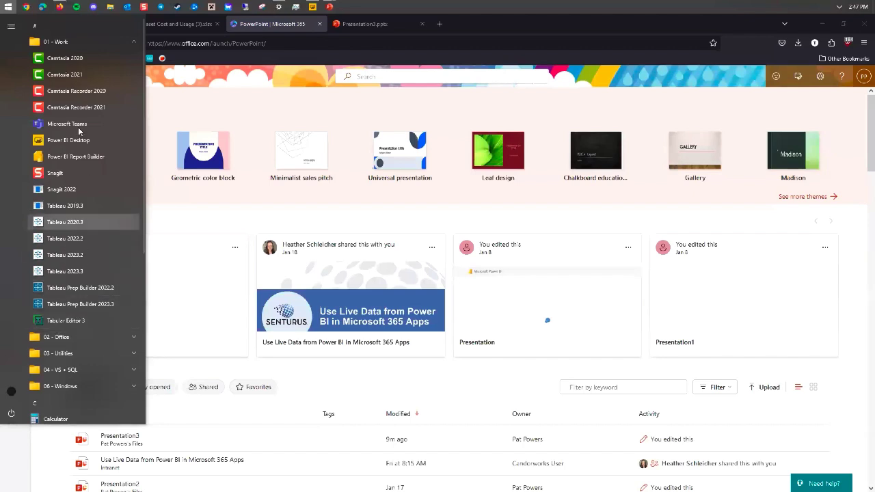
left_click(56, 43)
left_click(61, 59)
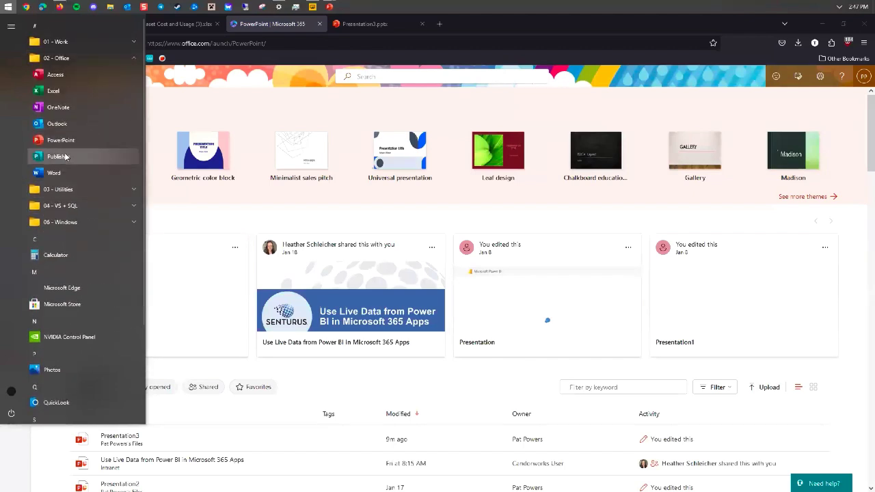
left_click(61, 58)
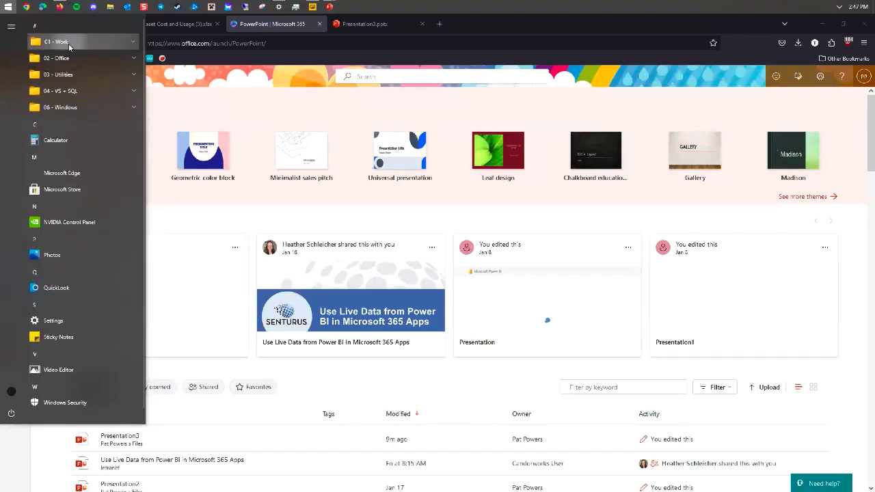
left_click(69, 44)
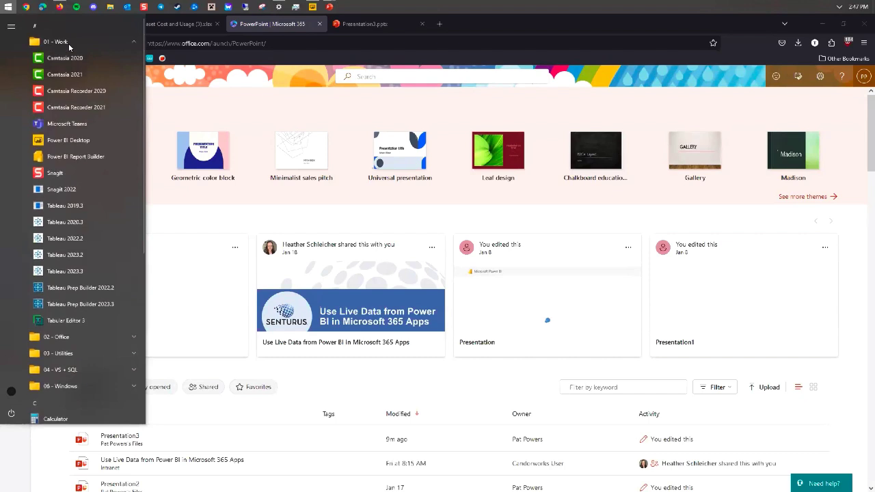
left_click(67, 124)
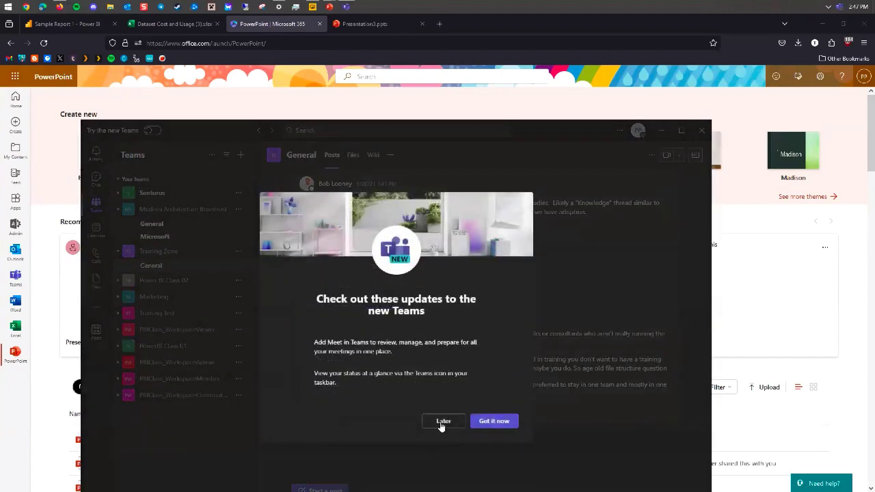
left_click(441, 424)
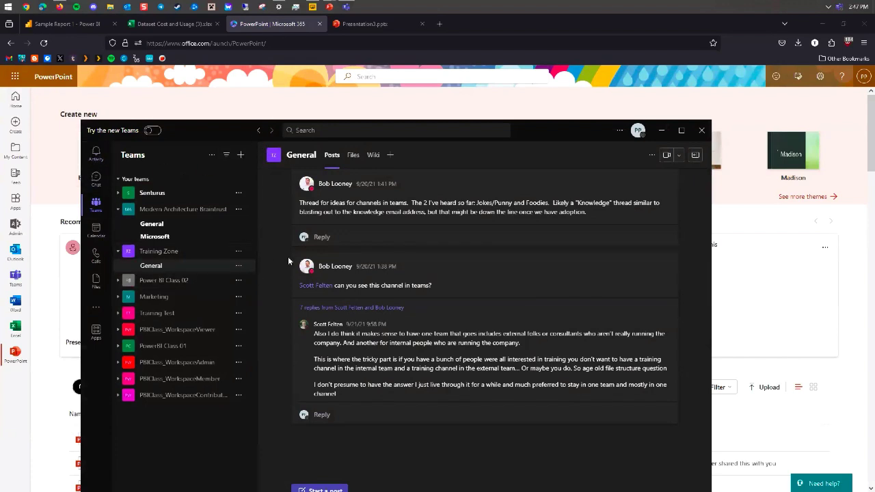
Open the Power BI app inside Teams, postpone the switch to the new Teams version and reposition the window.
left_click(96, 332)
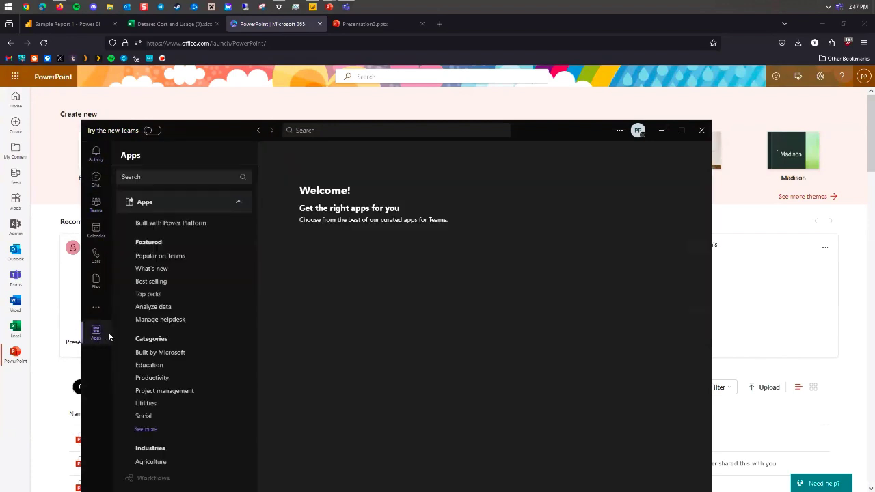
scroll(192, 301, "down", 3)
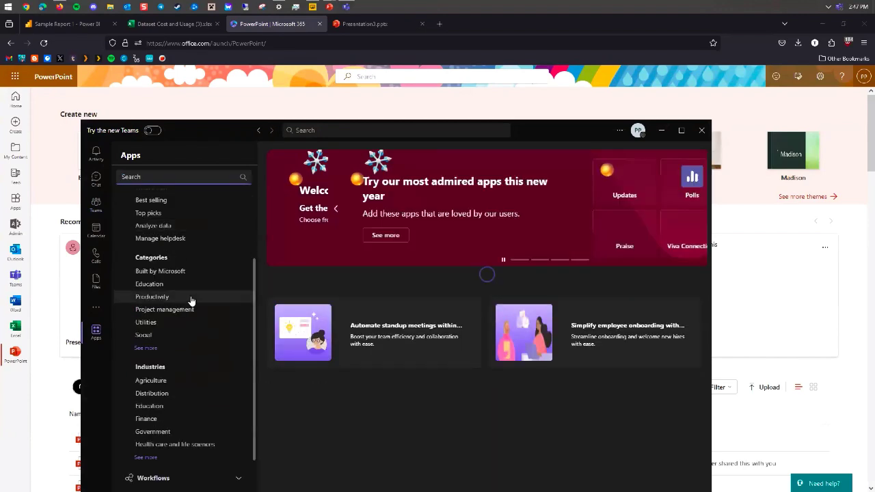
left_click(97, 307)
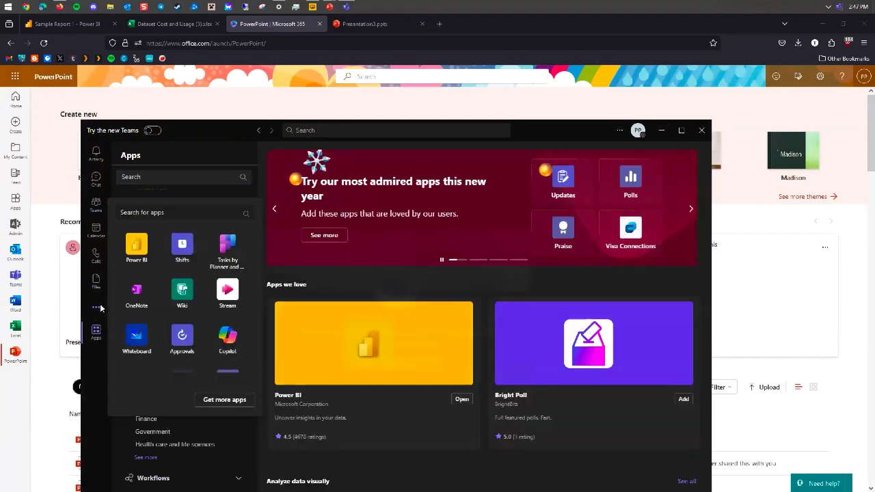
left_click(141, 245)
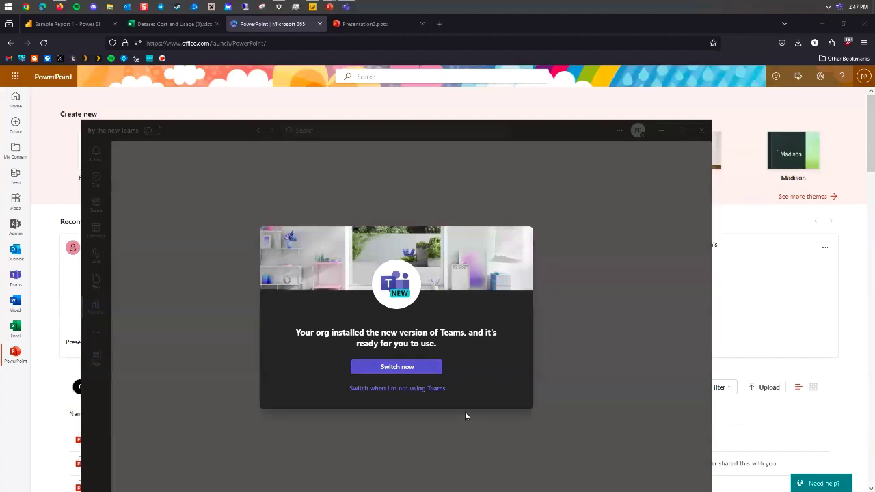
left_click(408, 388)
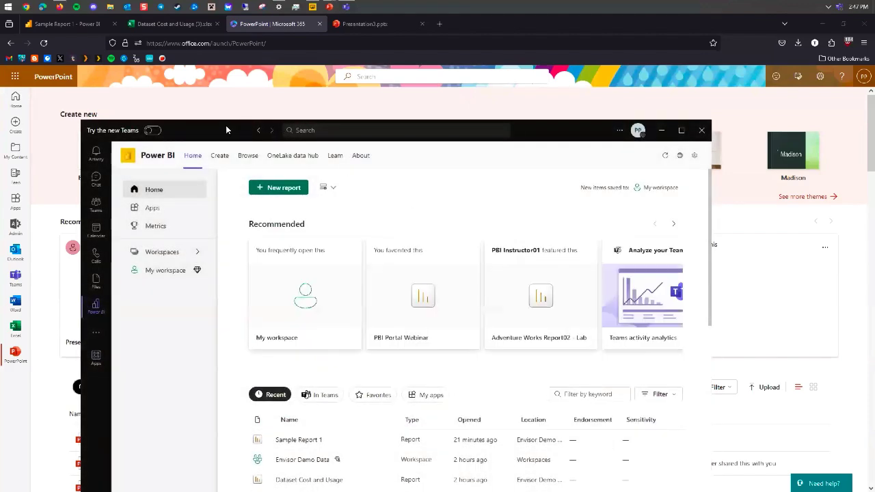
left_click_drag(225, 125, 216, 31)
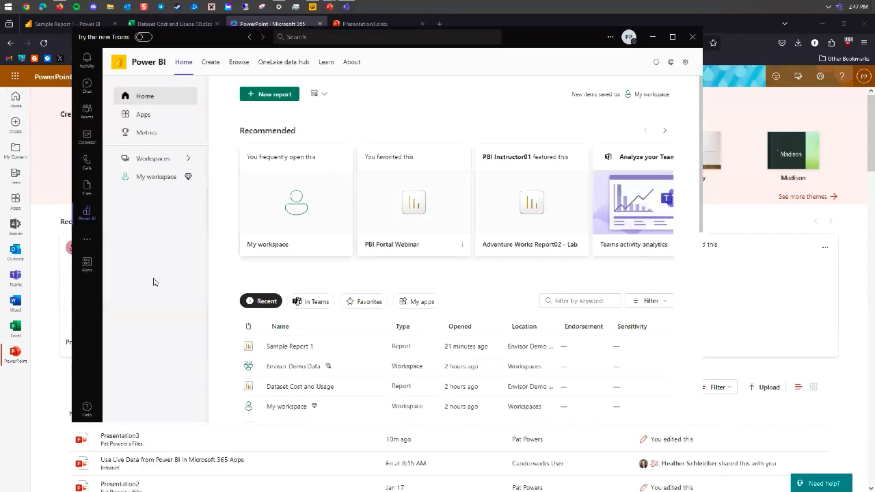
Look through the additional Teams apps, view the recent Sample Report 1 in the Power BI app and close the report.
left_click(87, 241)
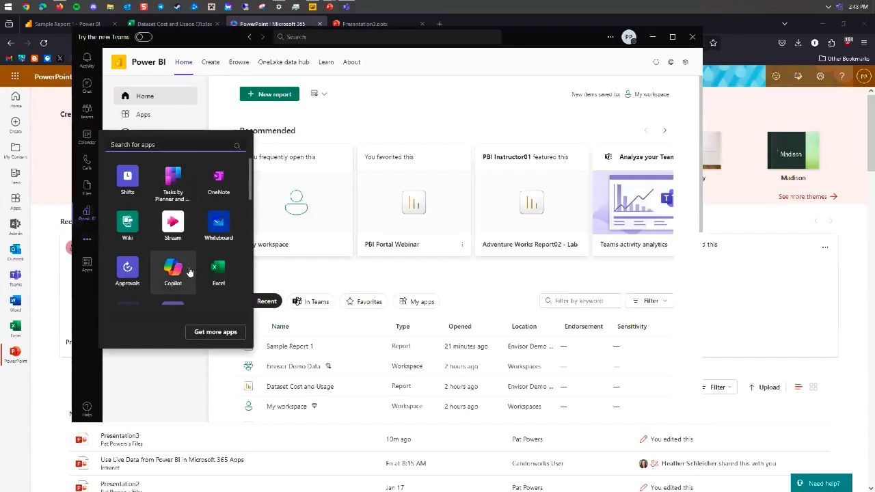
scroll(190, 271, "down", 3)
scroll(189, 271, "up", 5)
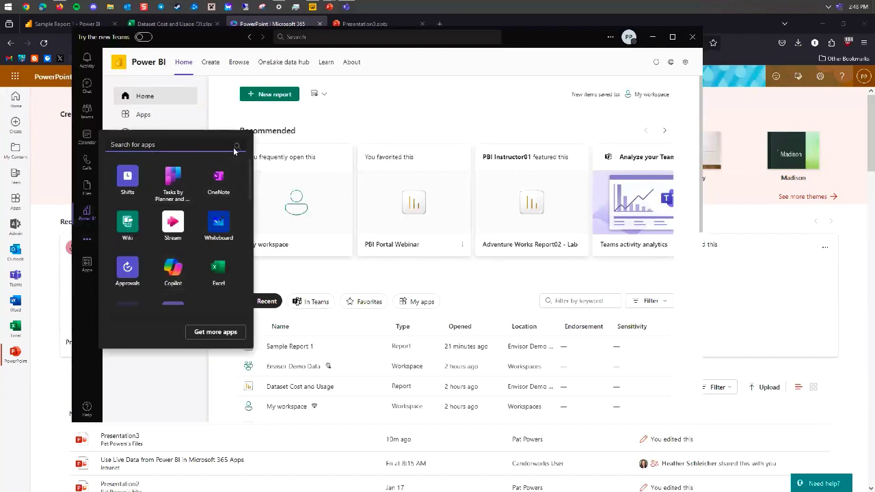
left_click(80, 218)
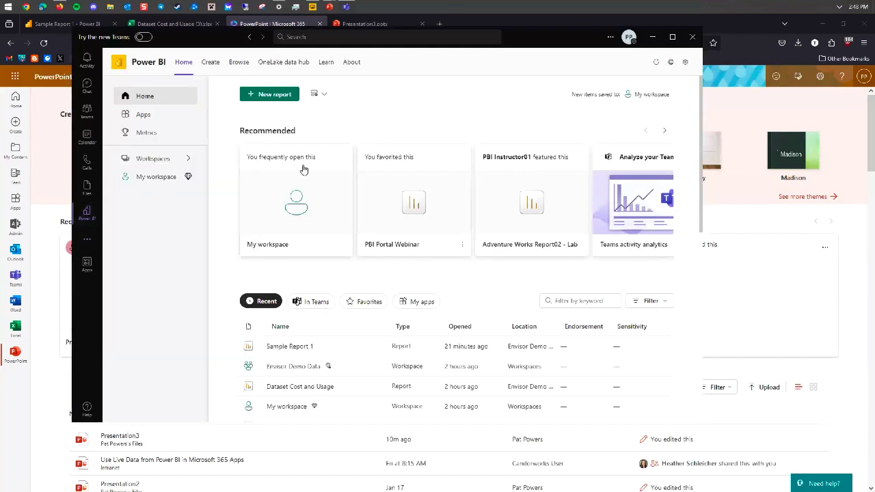
left_click(290, 346)
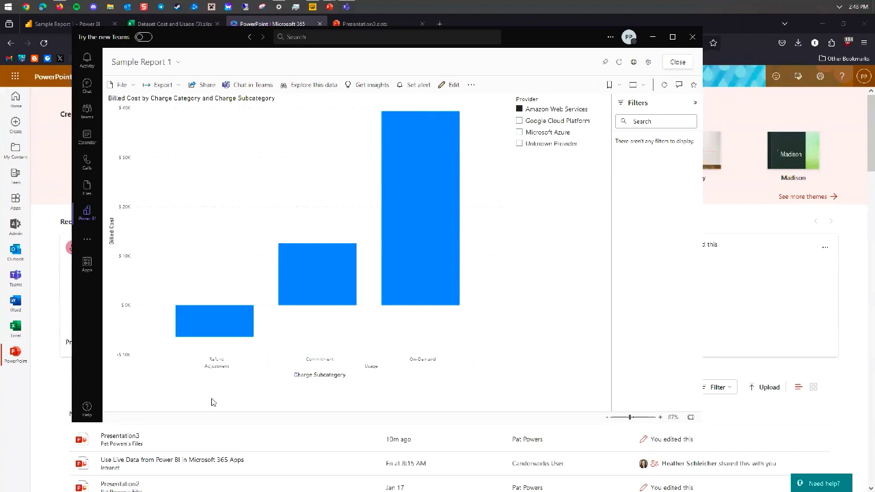
left_click(676, 63)
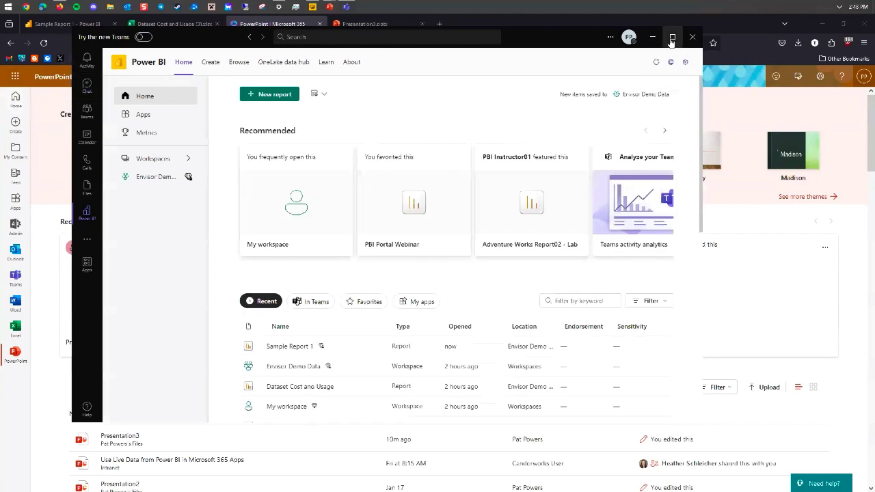
View the Power BI report linked in the January 15 message of your own Teams chat and close its browser window.
left_click(86, 86)
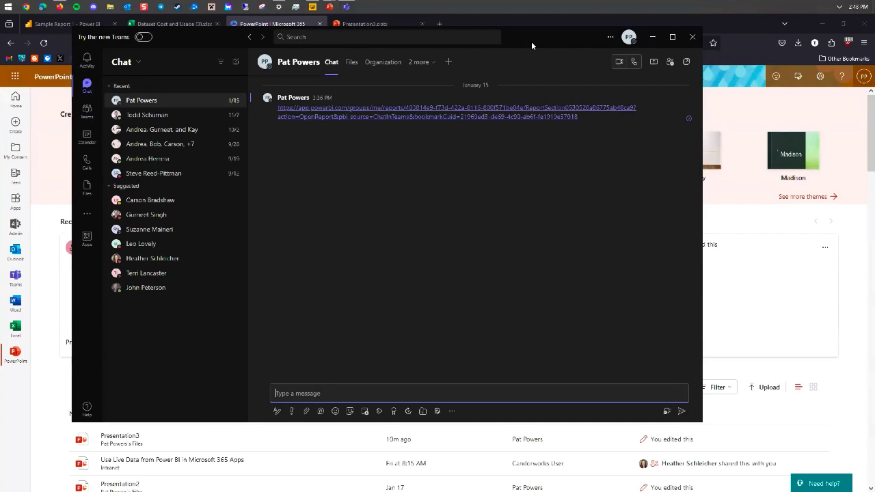
left_click_drag(531, 41, 524, 118)
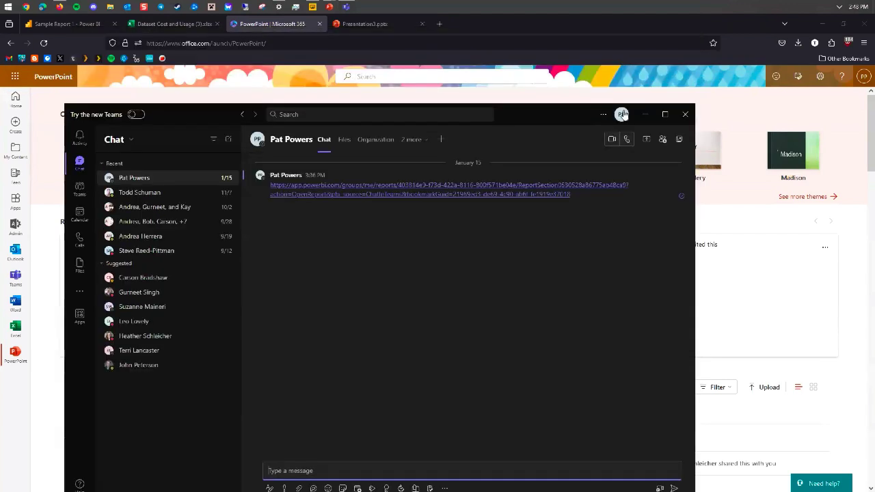
left_click(393, 196)
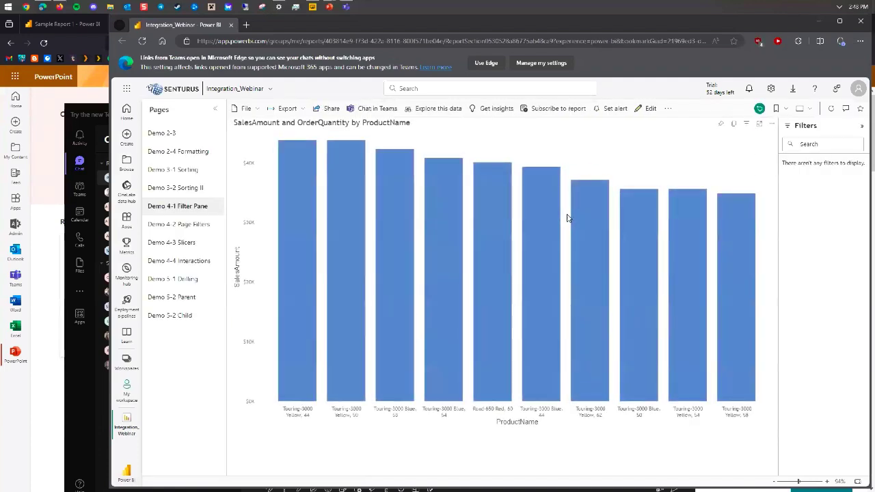
left_click(861, 24)
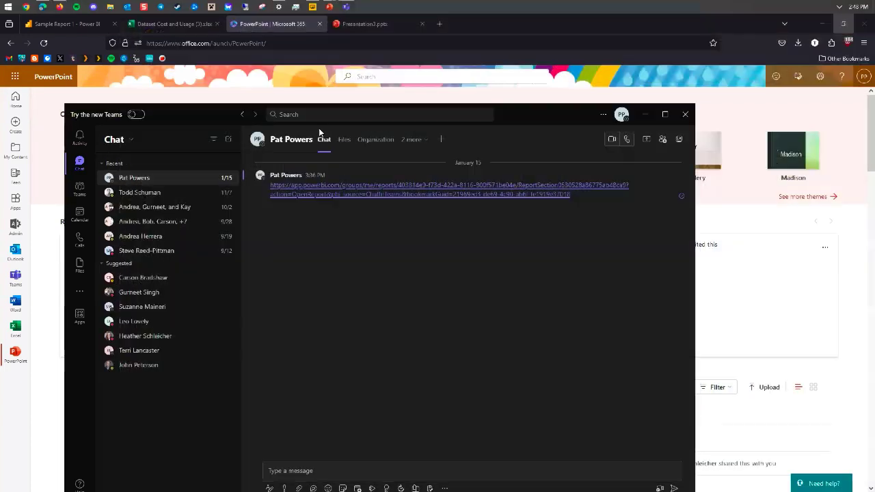
Share Sample Report 1 from Power BI in the browser to your own Teams chat, go to that chat and close the launcher tab.
left_click(74, 22)
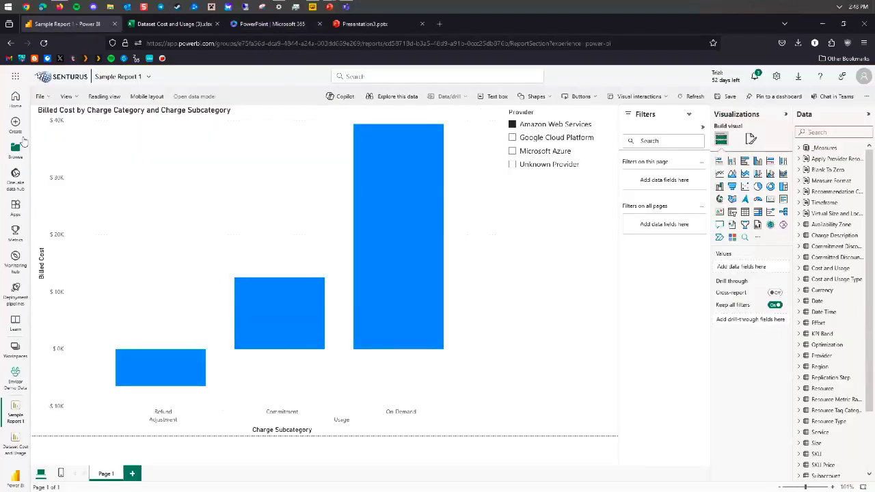
left_click(50, 100)
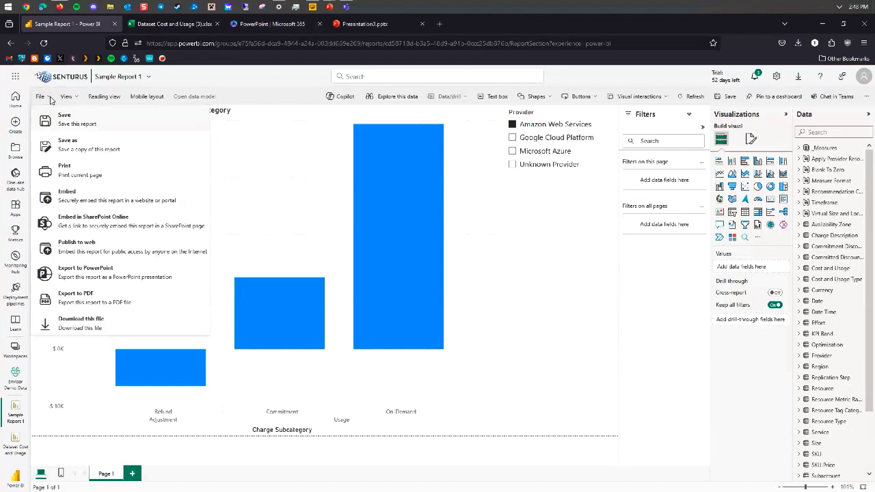
left_click(45, 96)
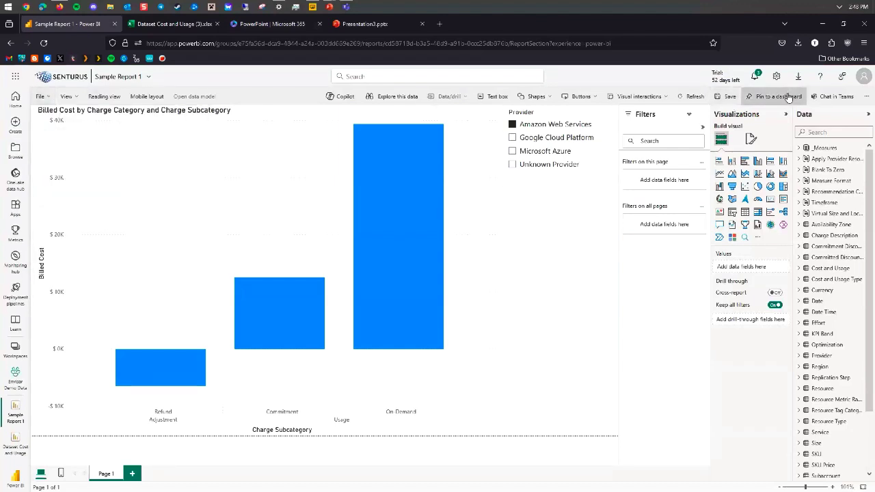
left_click(836, 96)
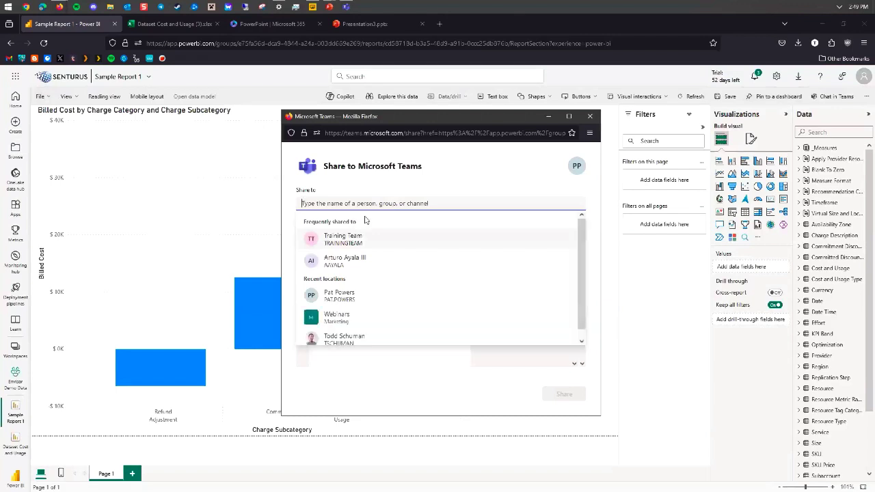
type("pa")
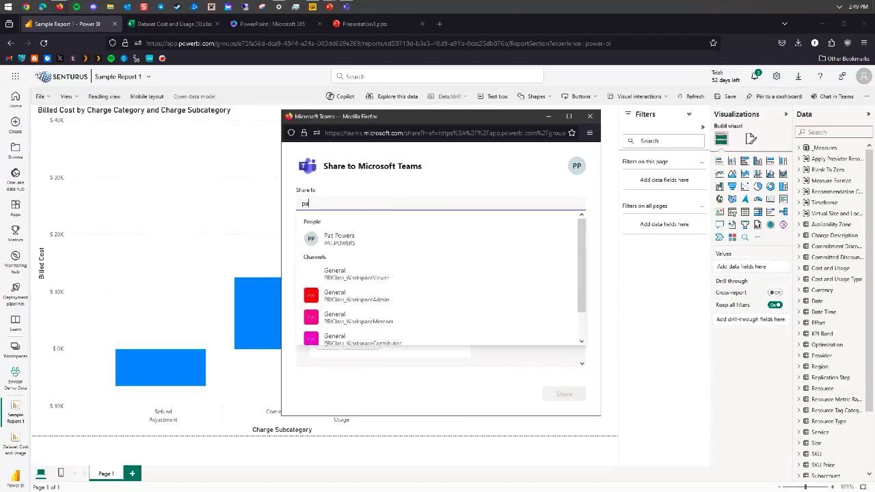
left_click(354, 238)
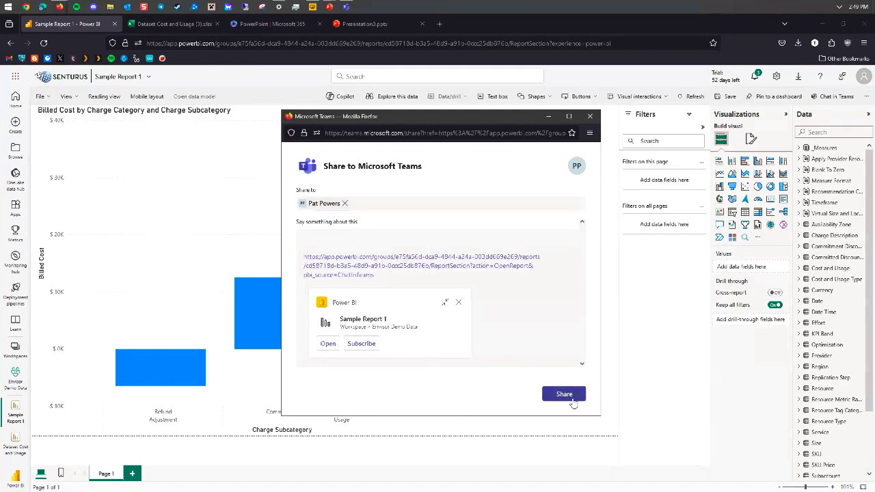
left_click(564, 395)
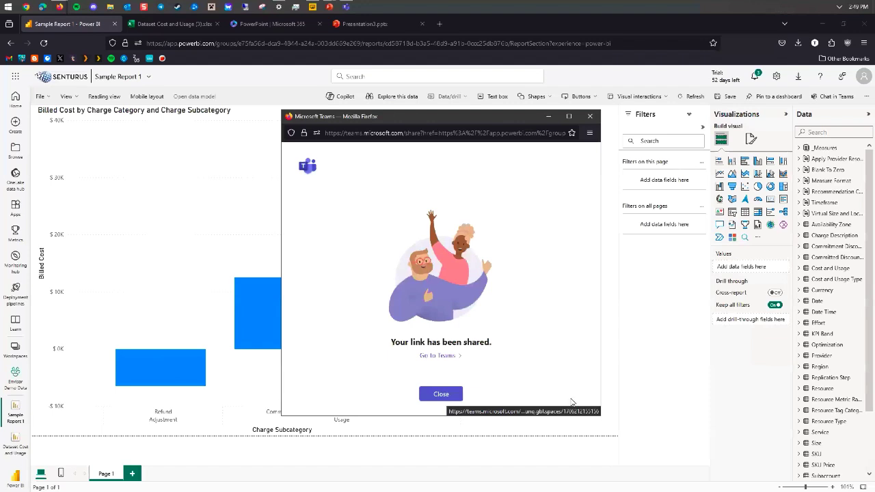
left_click(439, 356)
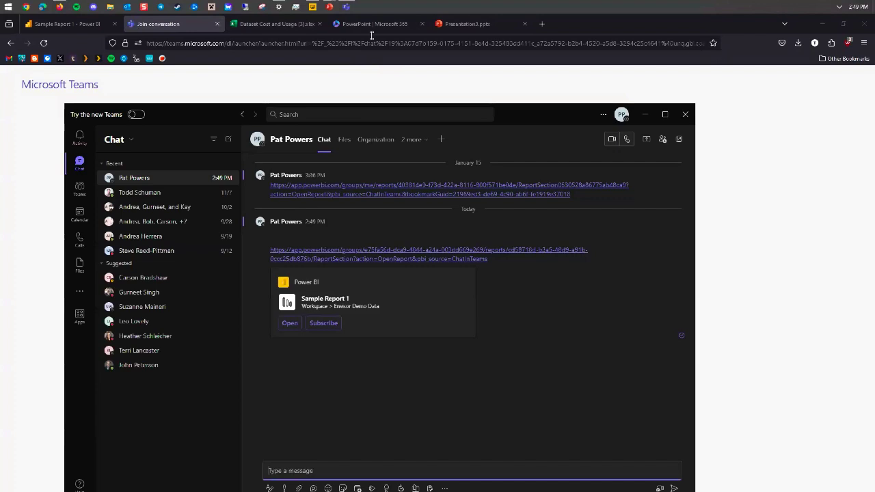
left_click(218, 24)
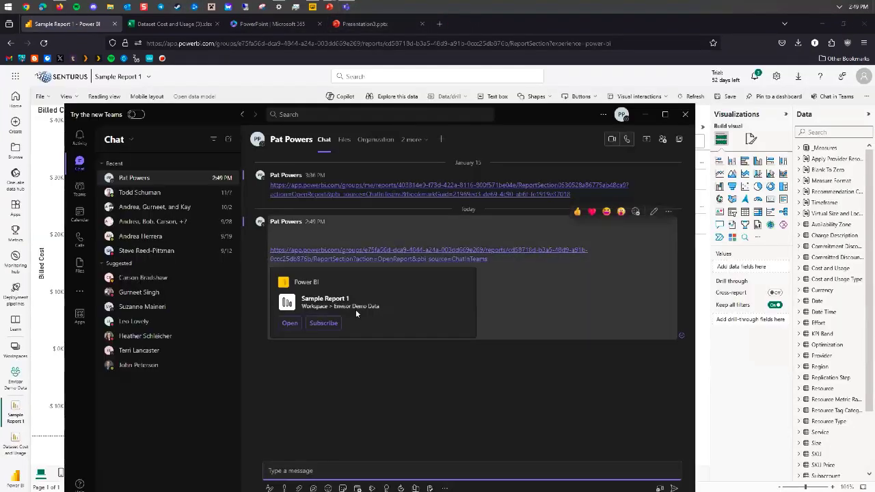
Open Sample Report 1 from its shared card in the Teams chat, shrink the Teams window and select the Billed Cost chart.
left_click(292, 324)
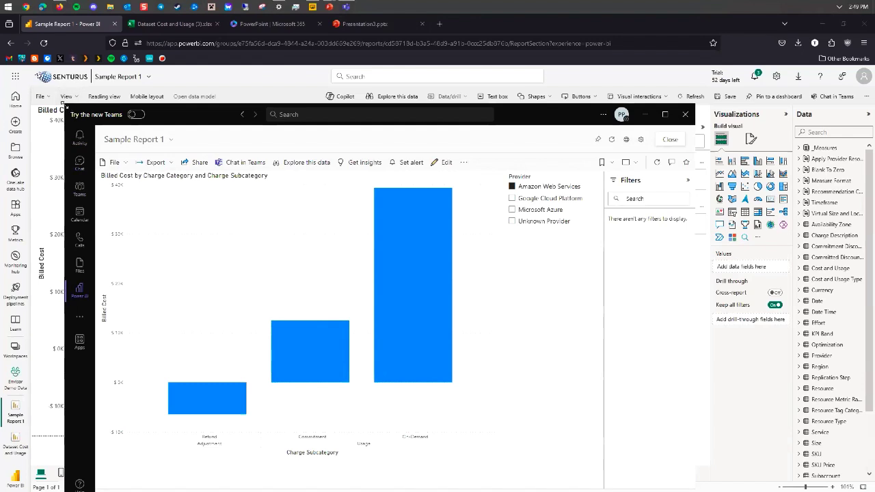
left_click_drag(63, 102, 225, 214)
left_click(454, 223)
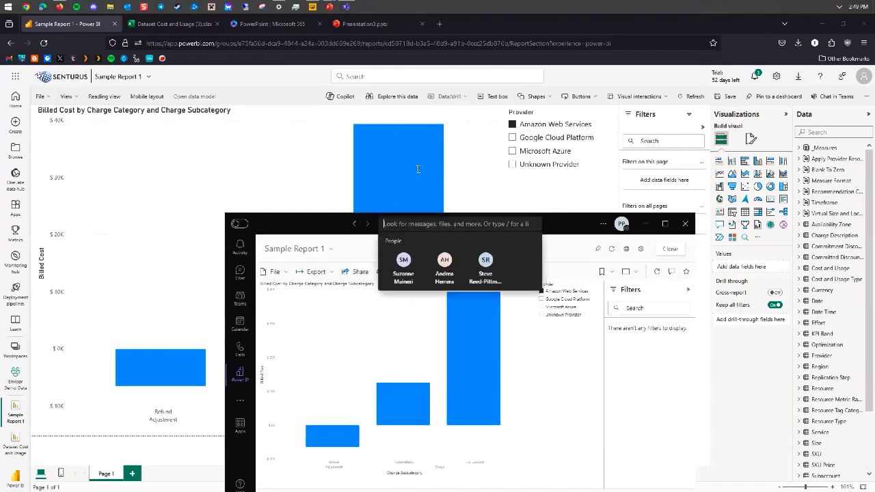
left_click_drag(324, 218, 250, 119)
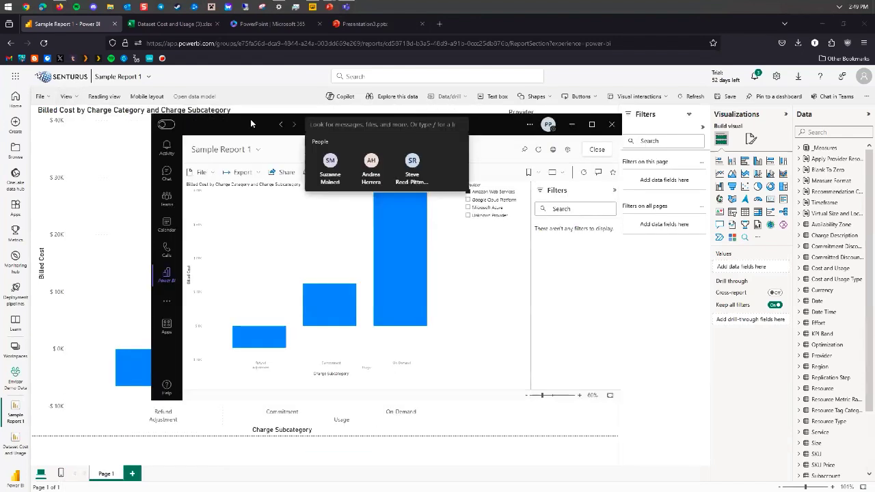
left_click(281, 231)
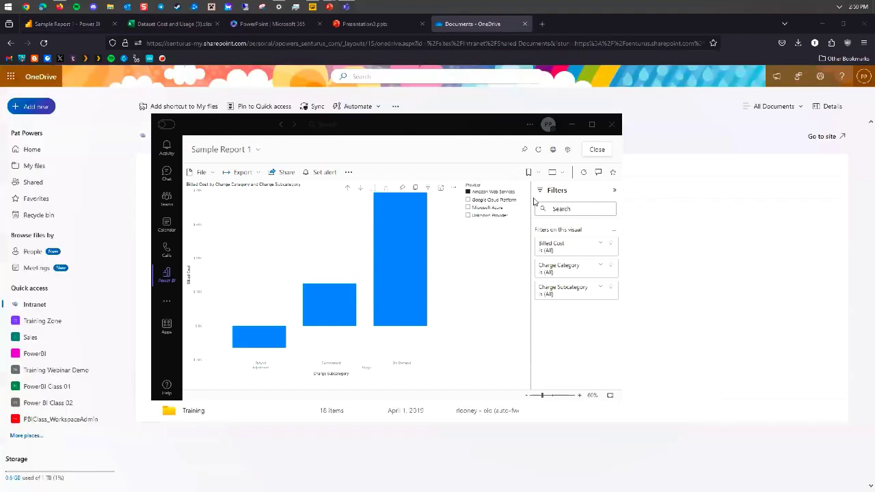
Minimize Teams, switch to the OneDrive home page and check which kinds of new items can be added.
left_click(573, 125)
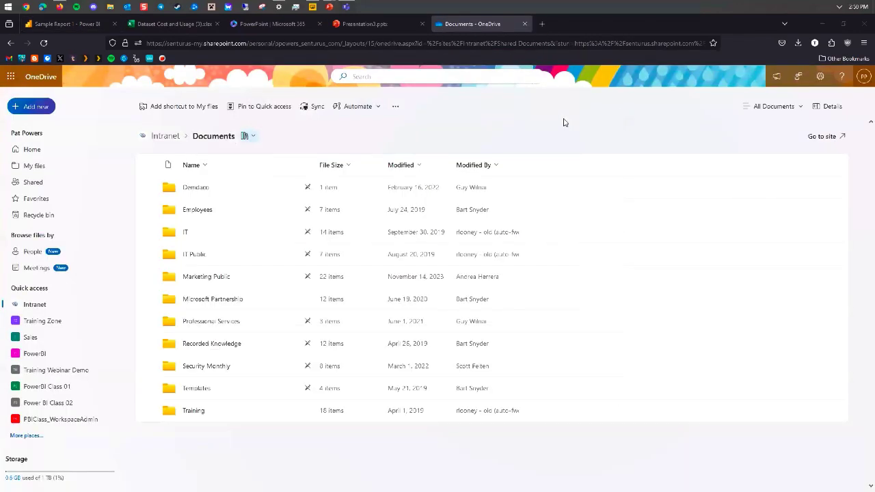
left_click(61, 152)
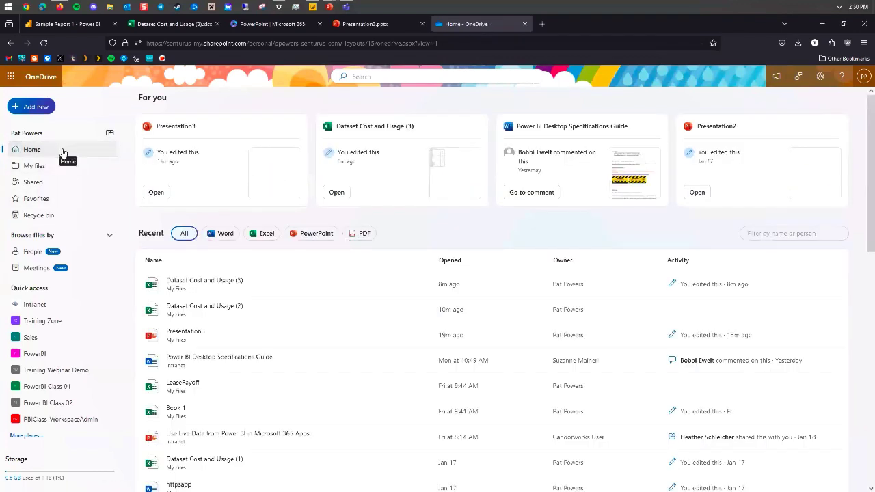
left_click(54, 108)
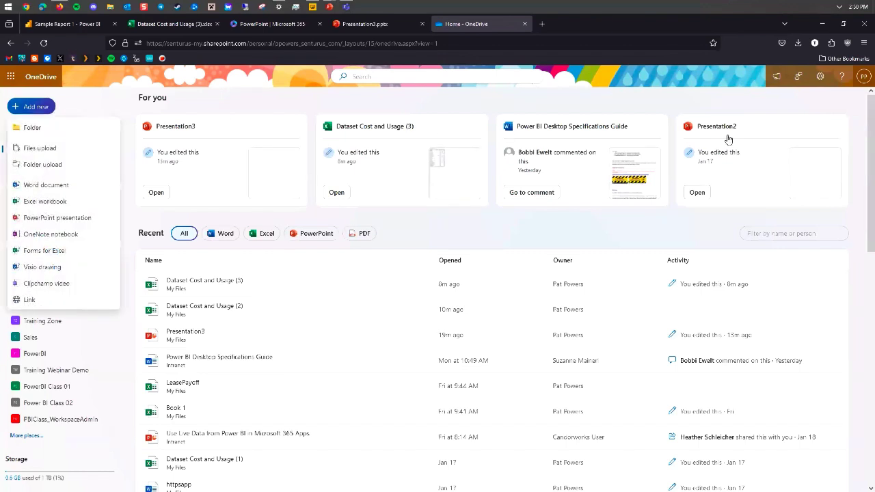
left_click(707, 110)
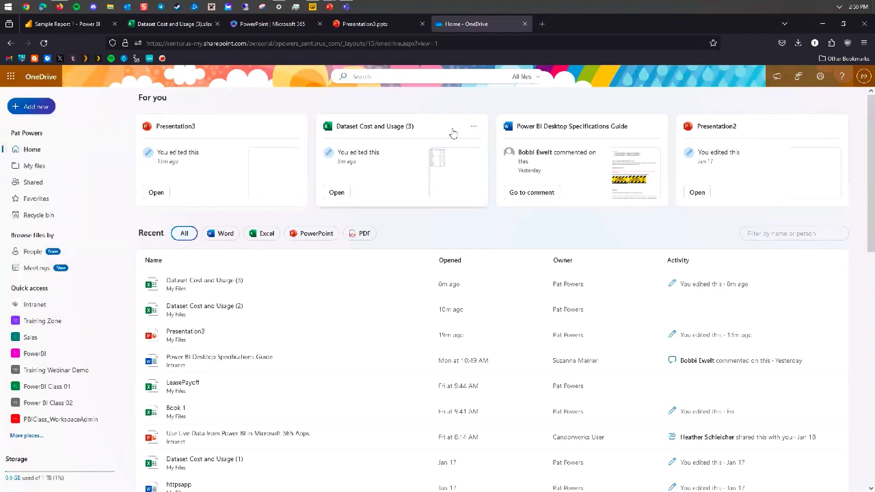
Browse the shared libraries in OneDrive, go to the Training Zone documents and show the library's additional commands.
left_click(25, 436)
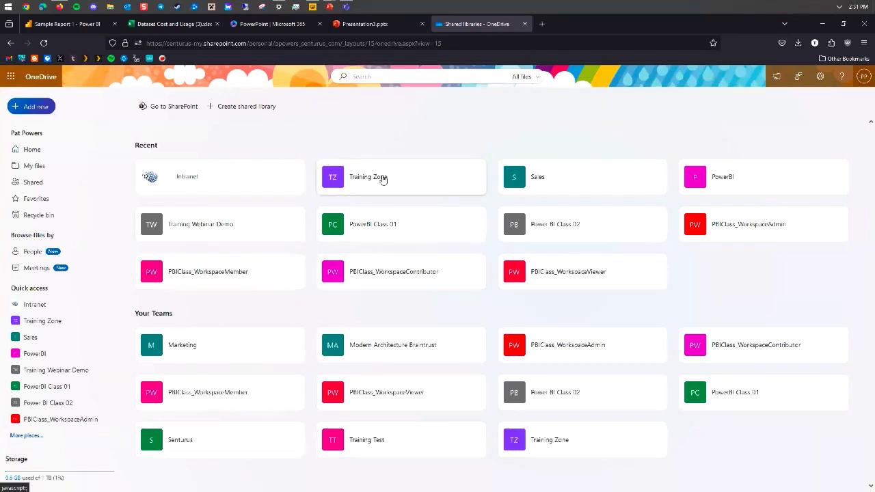
left_click(384, 179)
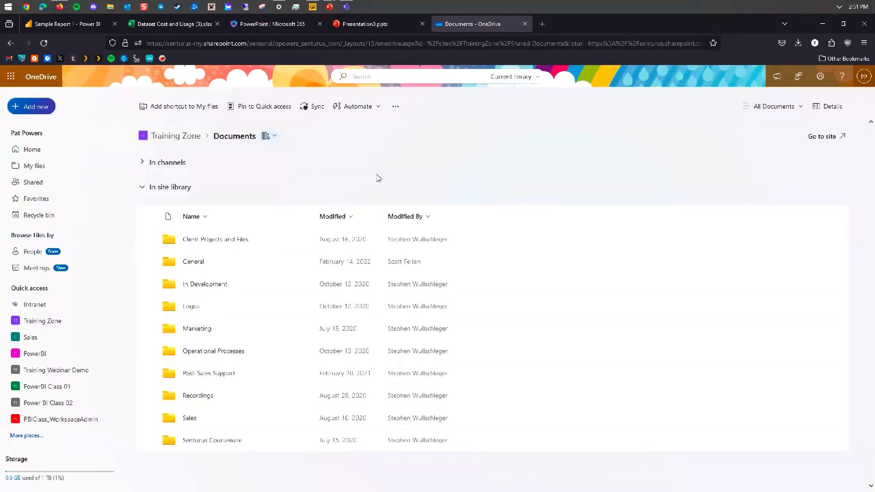
left_click(396, 106)
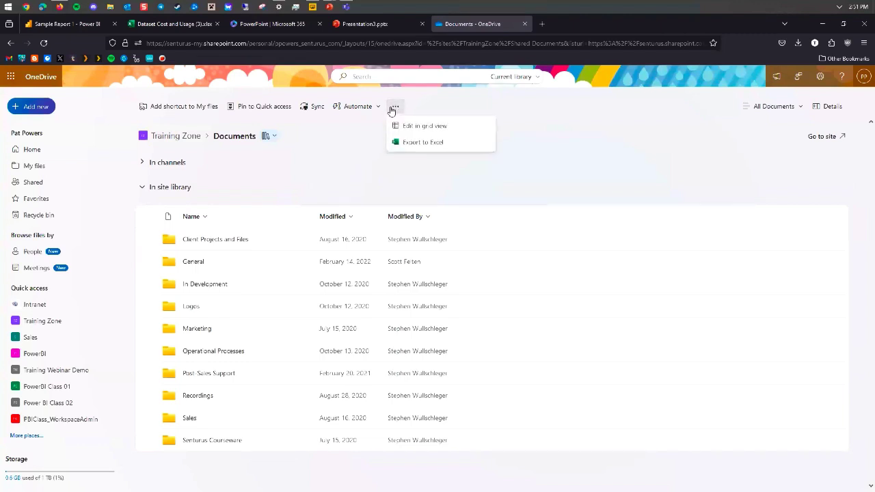
Open the Training Zone document library on its SharePoint site.
left_click(397, 106)
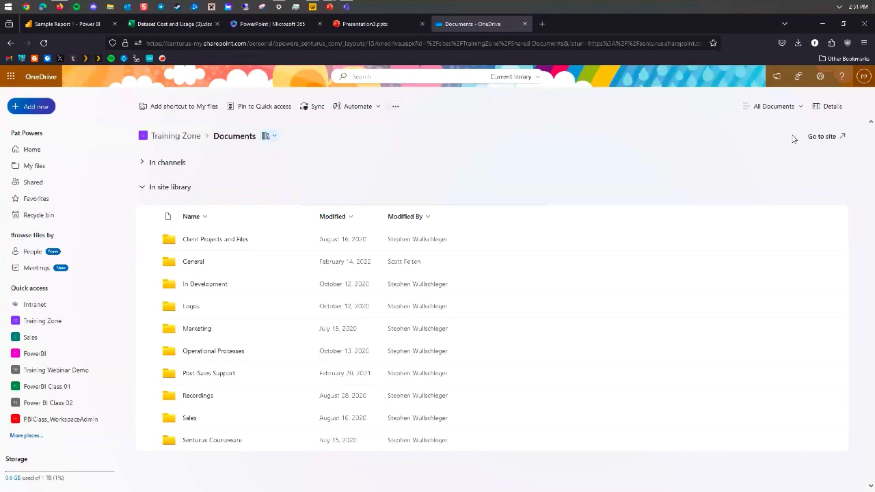
left_click(841, 136)
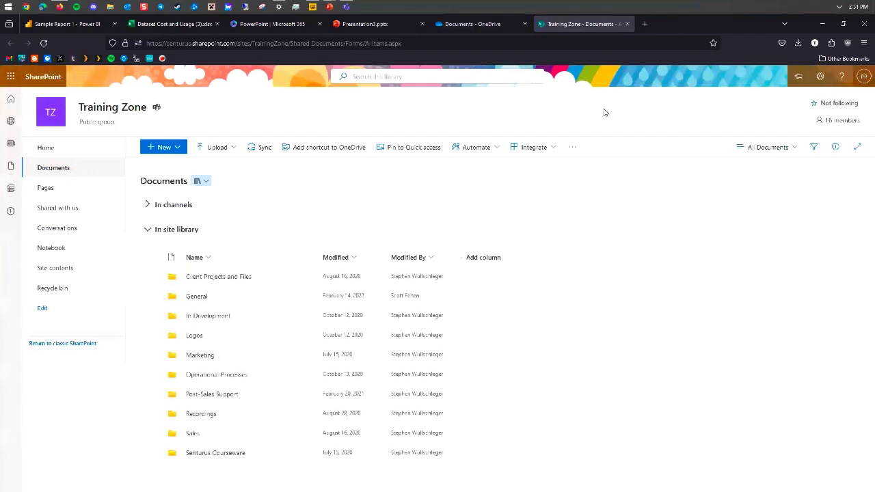
left_click(38, 308)
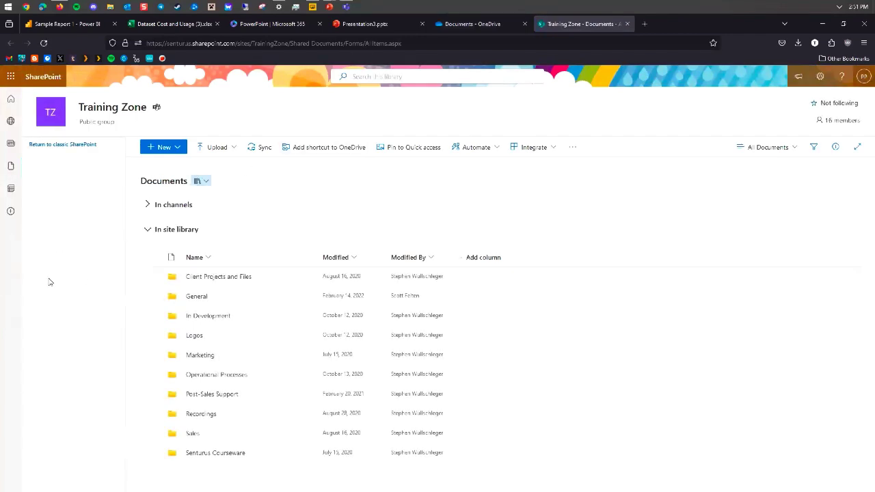
left_click(168, 147)
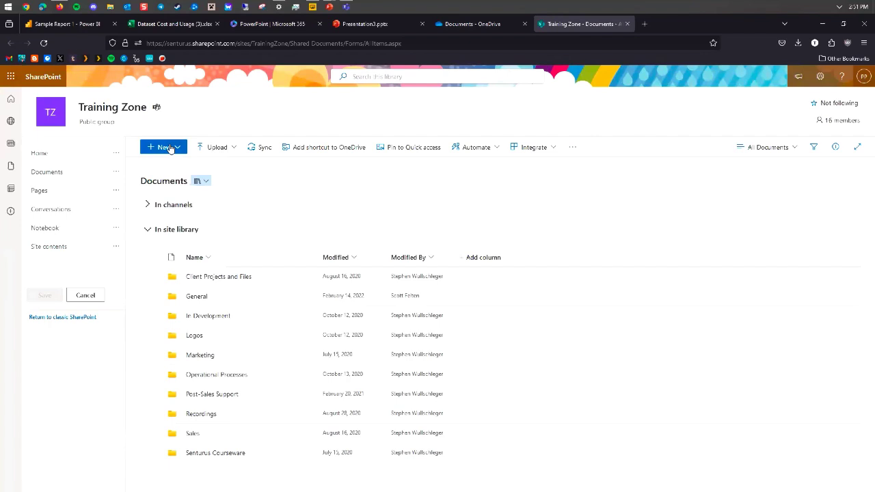
left_click(164, 147)
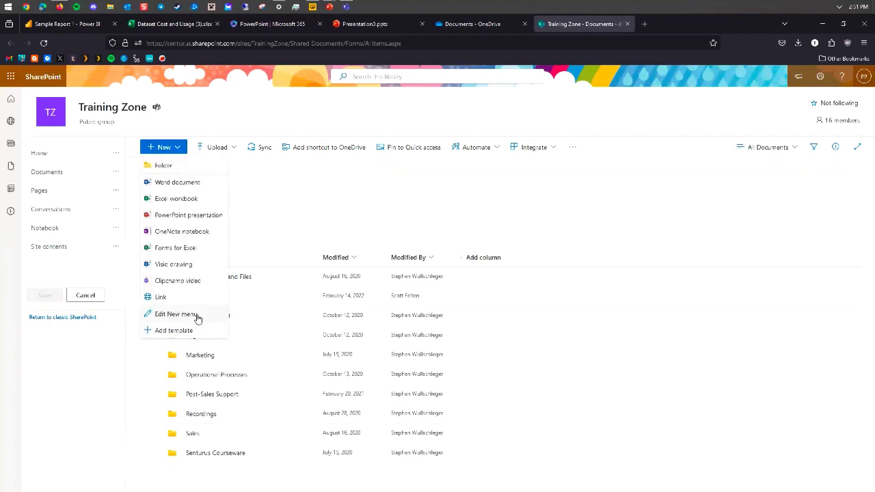
left_click(84, 296)
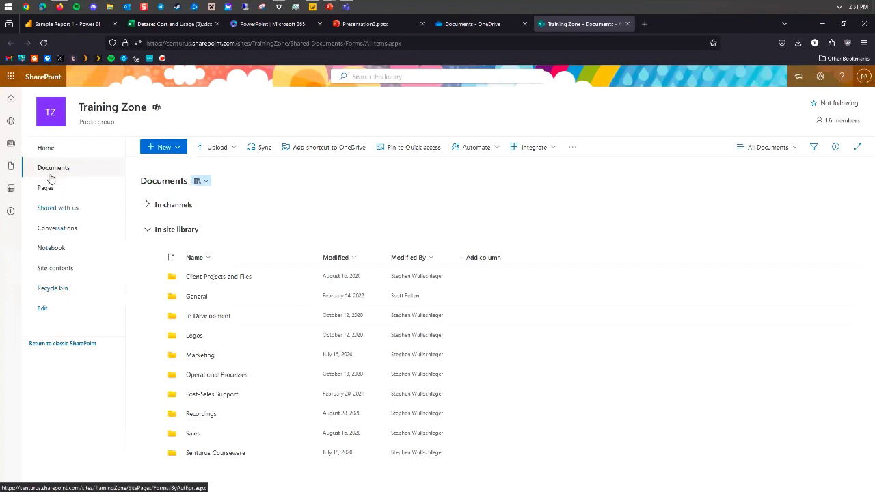
Create a new Site Page in the Training Zone site's Pages library.
left_click(45, 188)
left_click(169, 147)
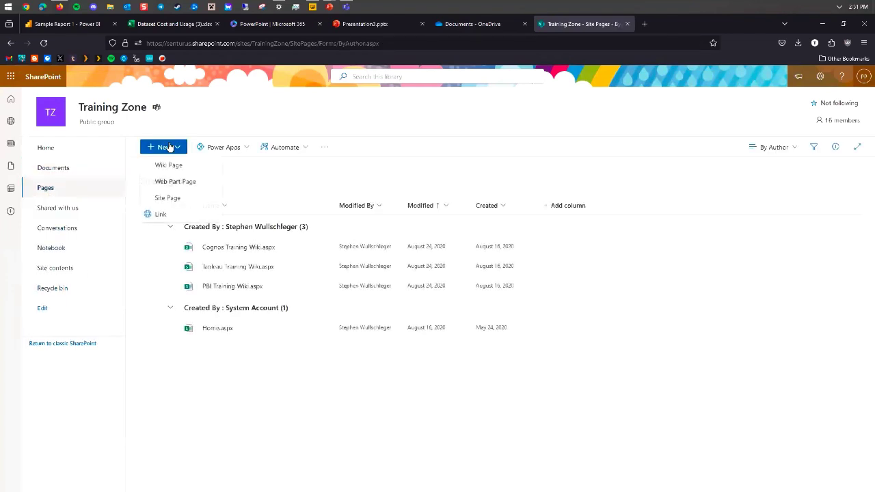
left_click(168, 197)
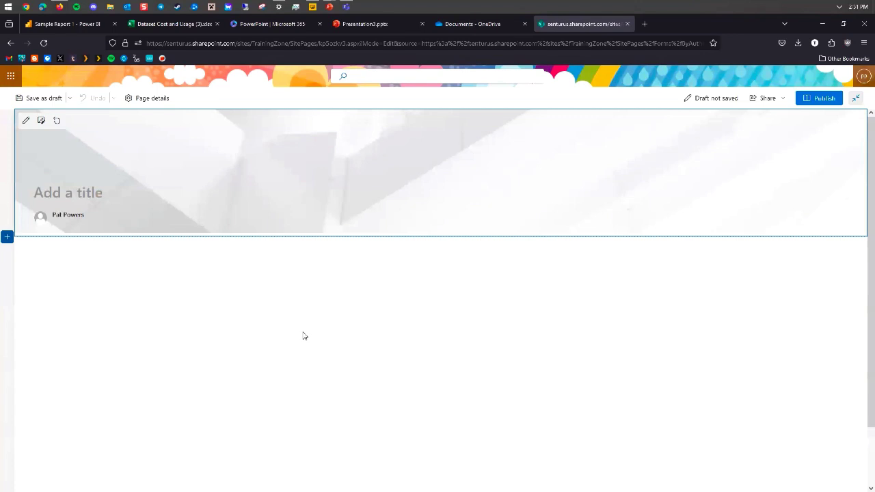
left_click(166, 271)
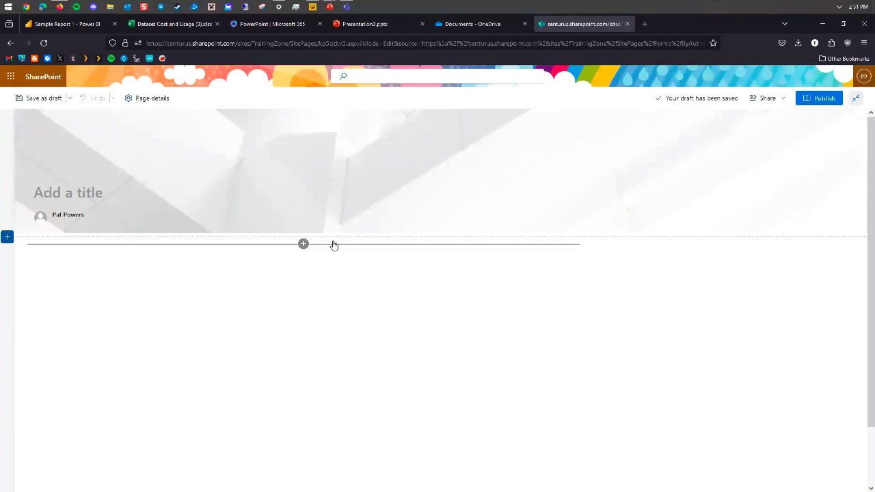
Look through the web parts available for the page body, search for "power" and add the Power BI web part.
left_click(303, 245)
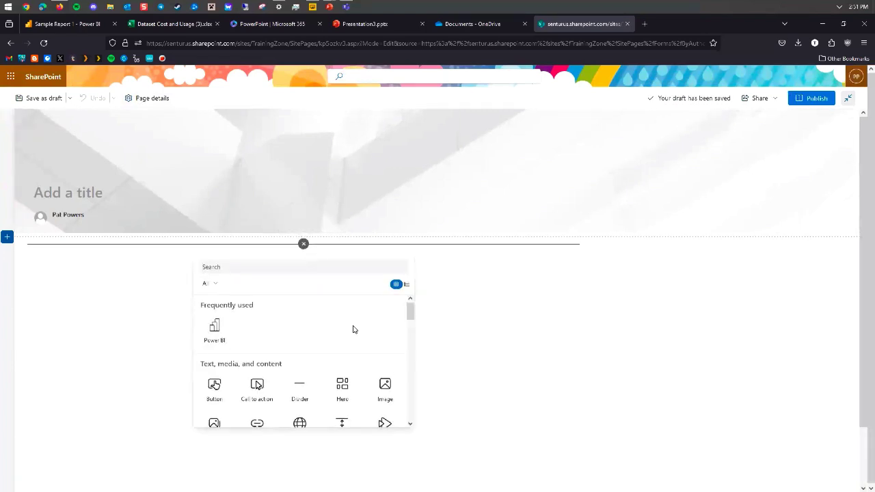
scroll(358, 339, "down", 5)
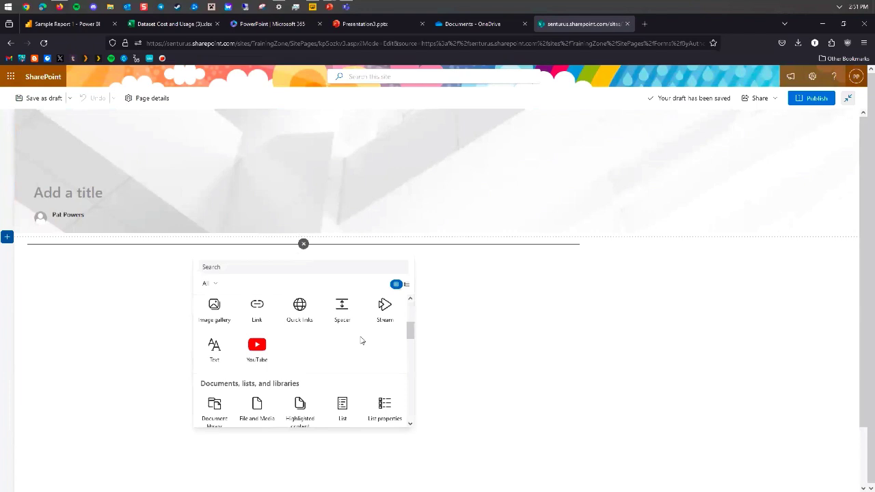
scroll(360, 336, "down", 3)
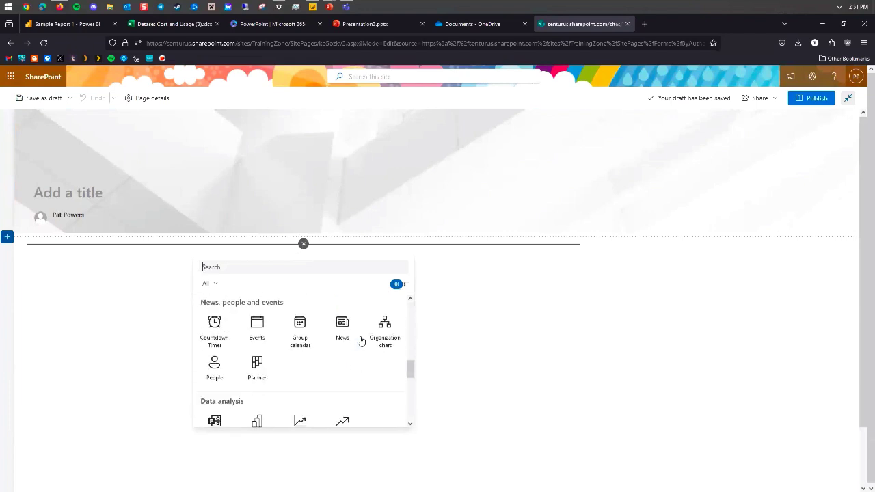
scroll(362, 352, "down", 3)
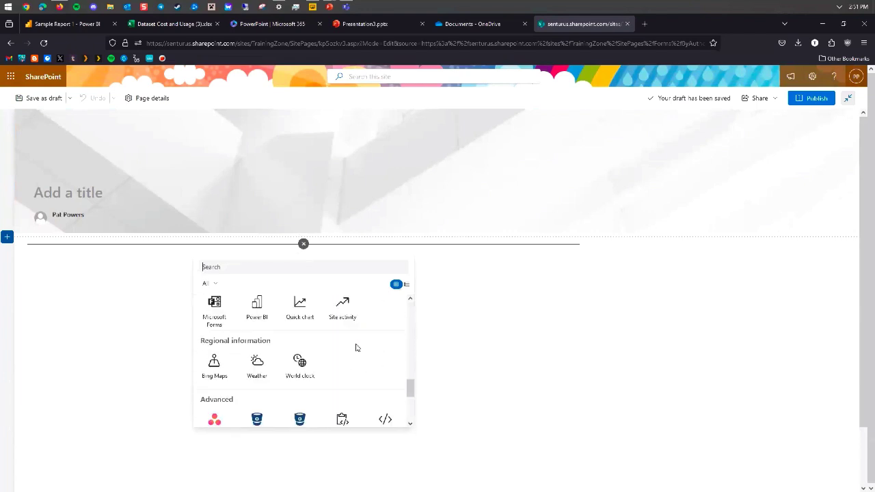
type("power")
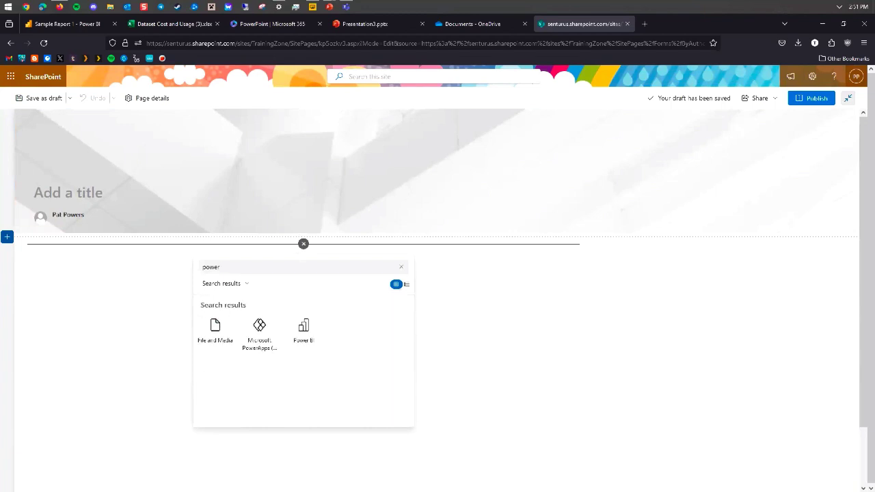
left_click(310, 338)
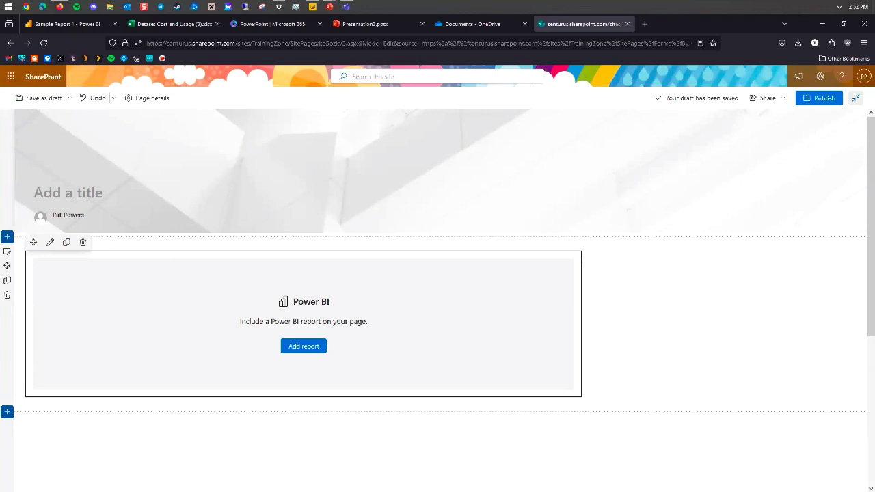
Embed the Power BI report in the web part using the copied report link.
left_click(304, 348)
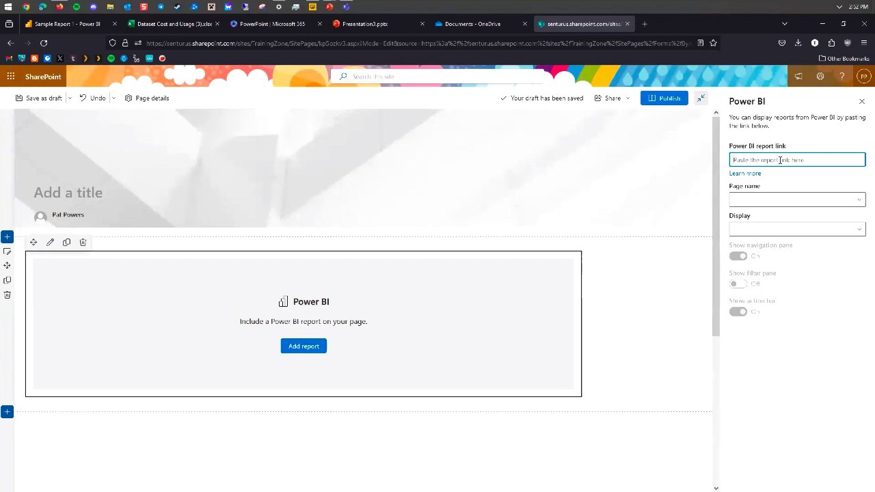
key("ctrl+v")
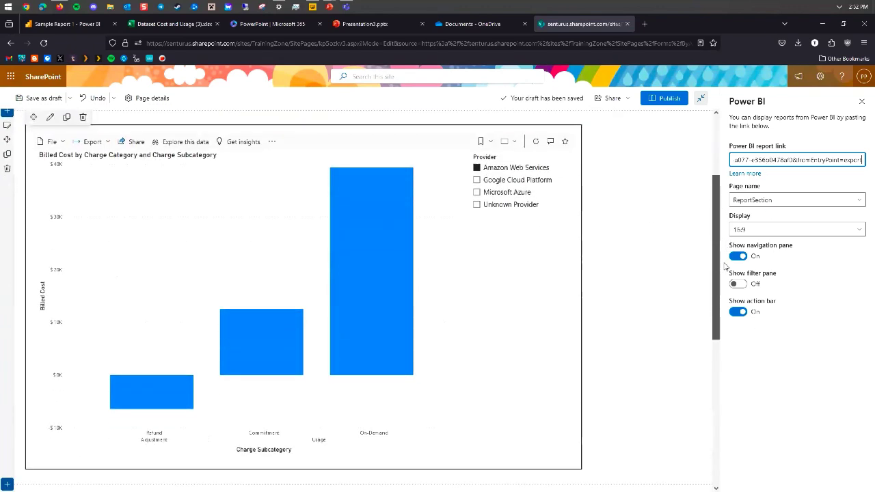
scroll(600, 308, "up", 2)
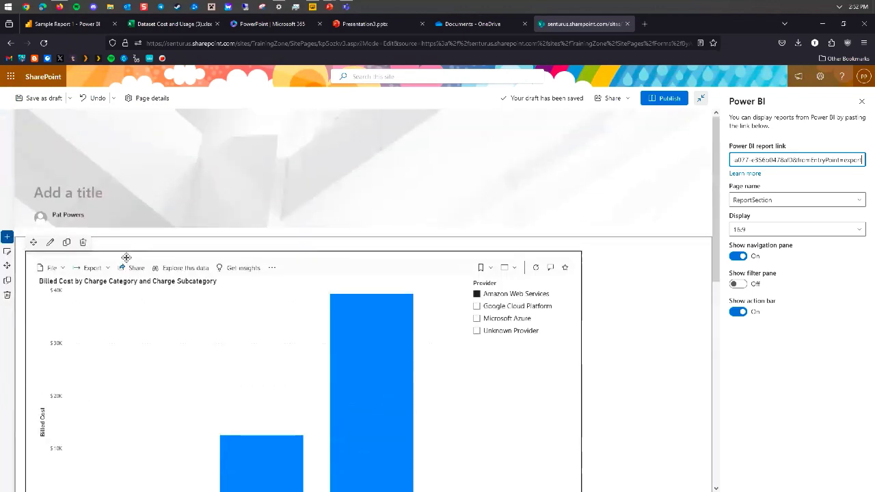
Title the page "Billing Summary Page" and check how the page looks with the embedded report.
left_click(67, 194)
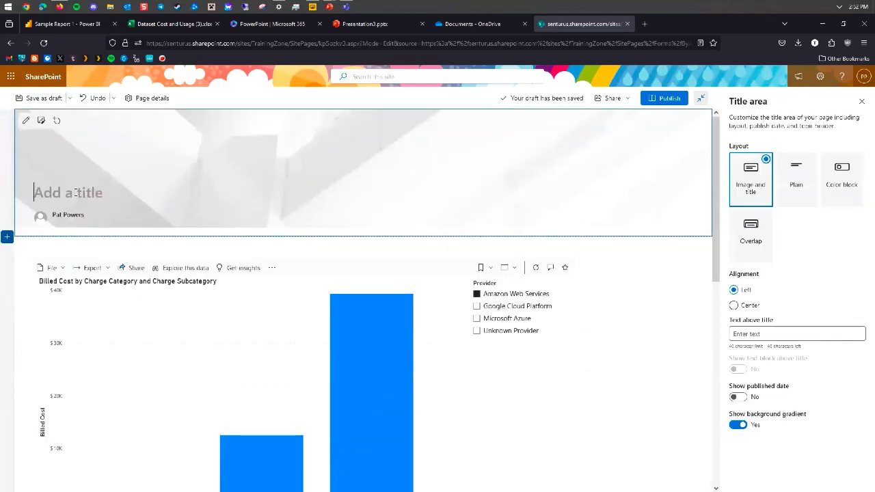
type("Billing SA")
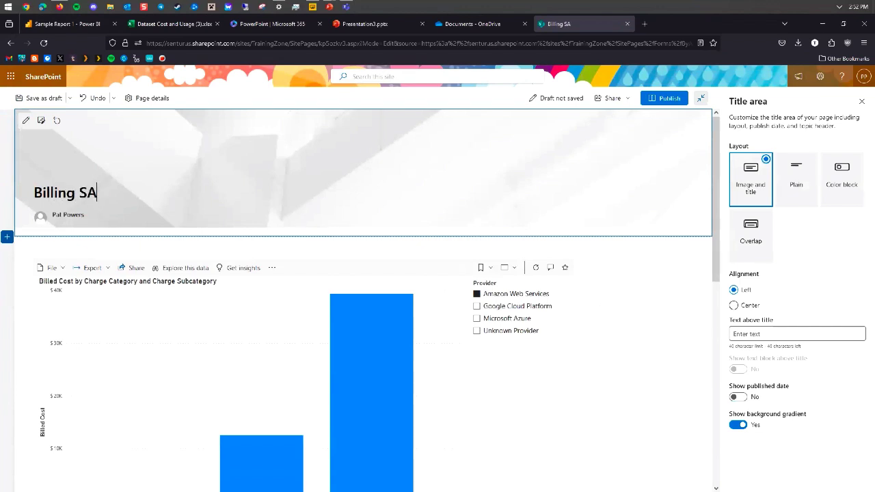
key("BackSpace")
type("ummary P")
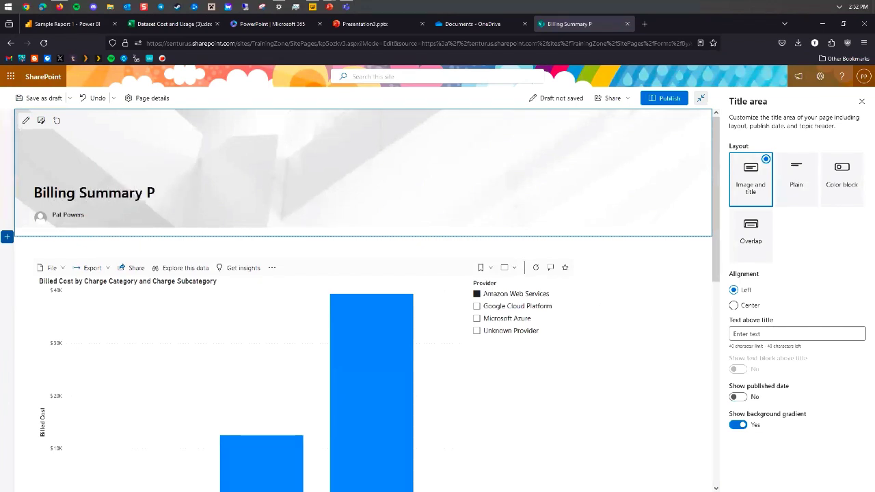
type("age")
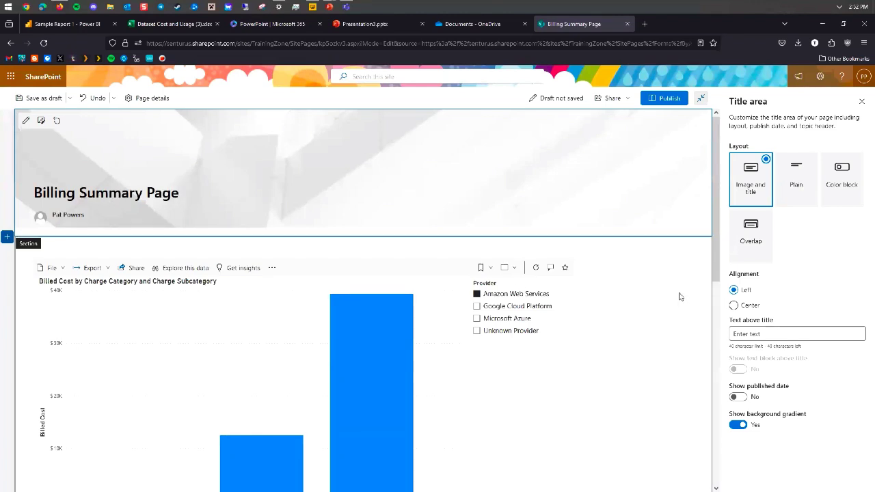
left_click(680, 295)
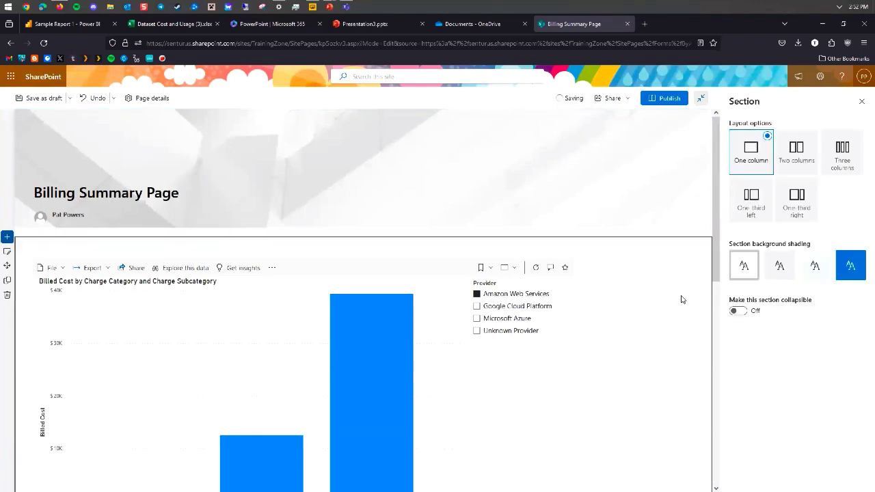
scroll(661, 300, "down", 2)
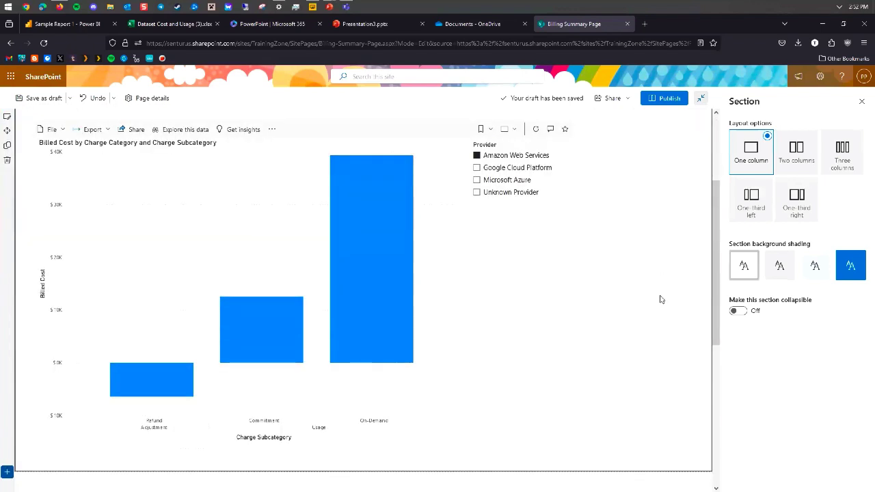
scroll(661, 299, "up", 2)
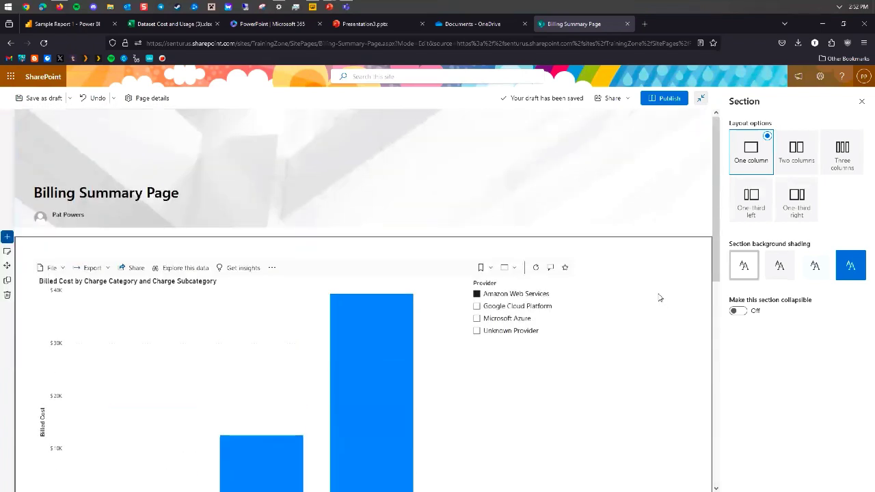
left_click(666, 99)
Select the embedded report, try it with the filter pane shown, hide that pane again and turn off the navigation pane.
left_click(478, 306)
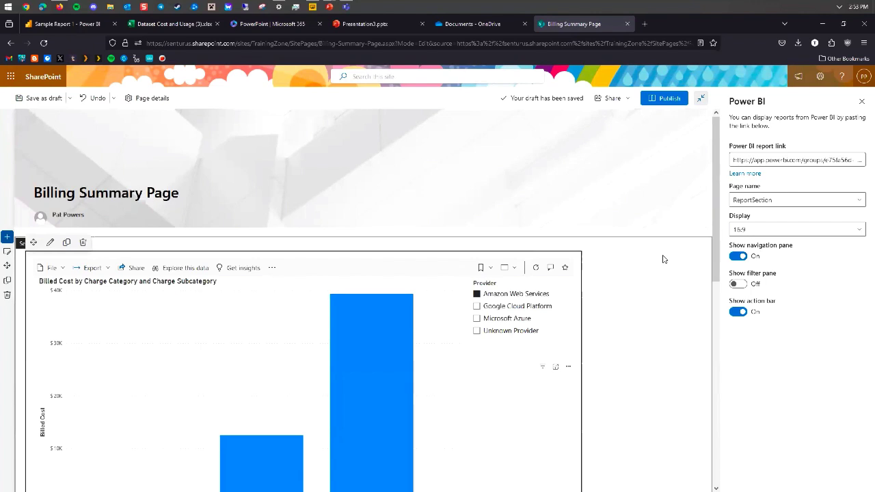
scroll(662, 259, "down", 2)
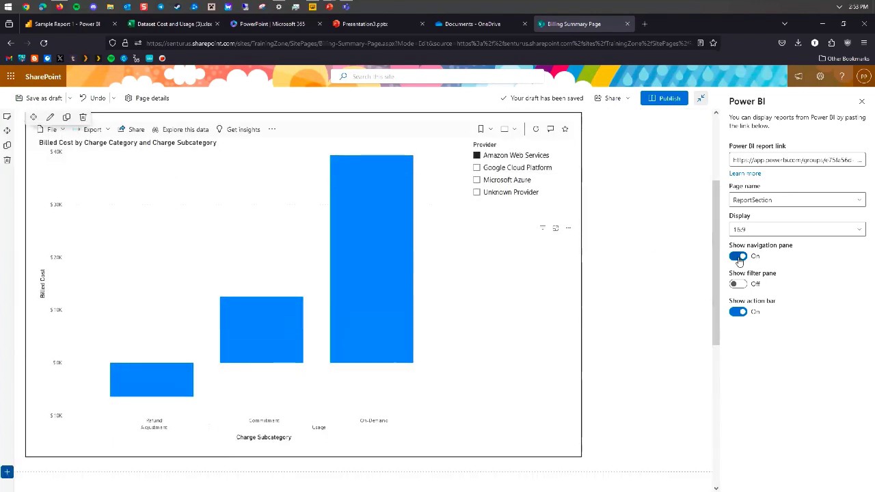
left_click(737, 284)
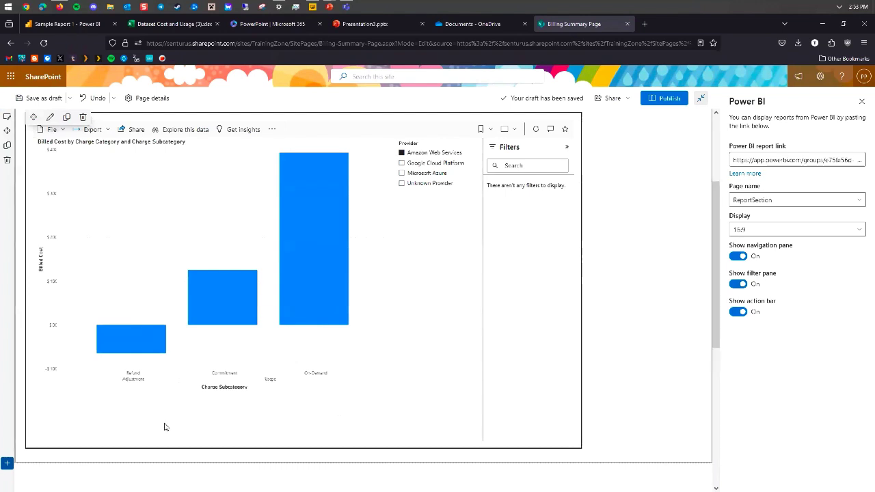
left_click(740, 285)
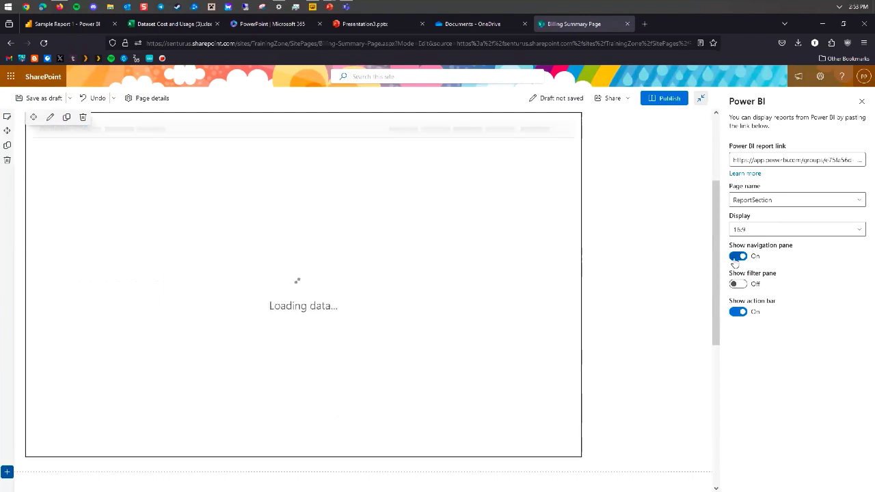
left_click(735, 259)
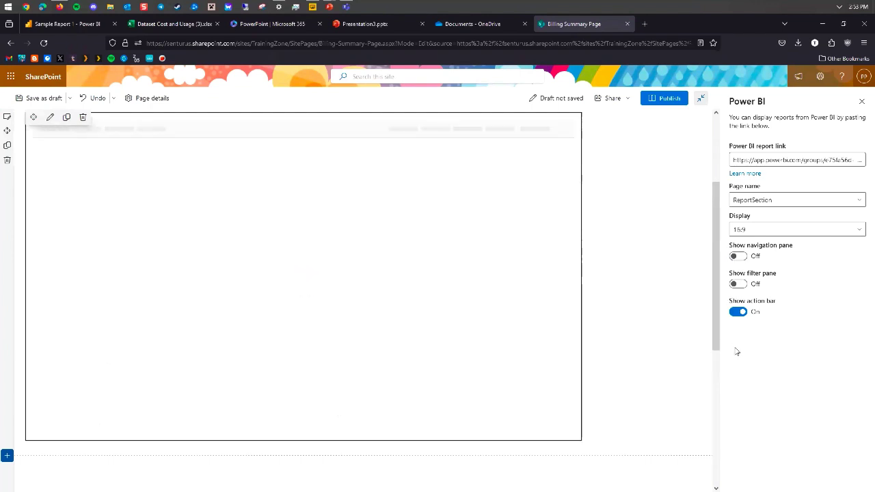
Turn the embedded report's action bar off and back on, minimizing the Teams window whenever it opens.
left_click(737, 313)
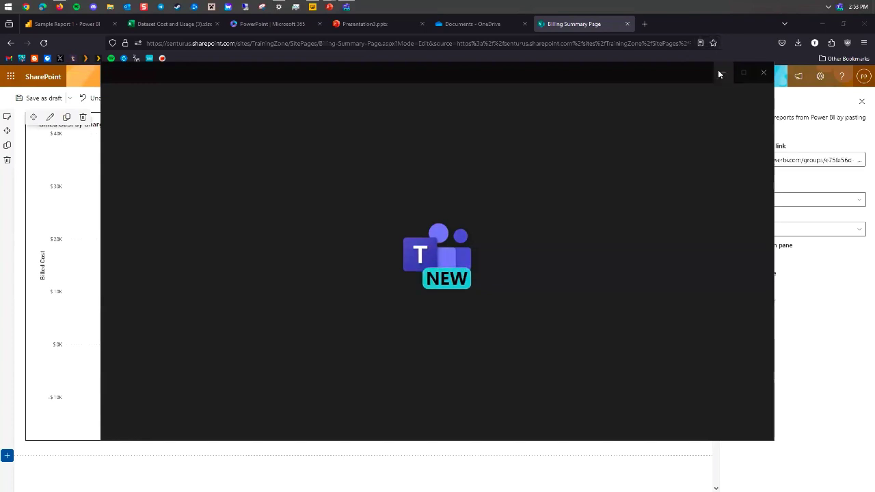
left_click(723, 75)
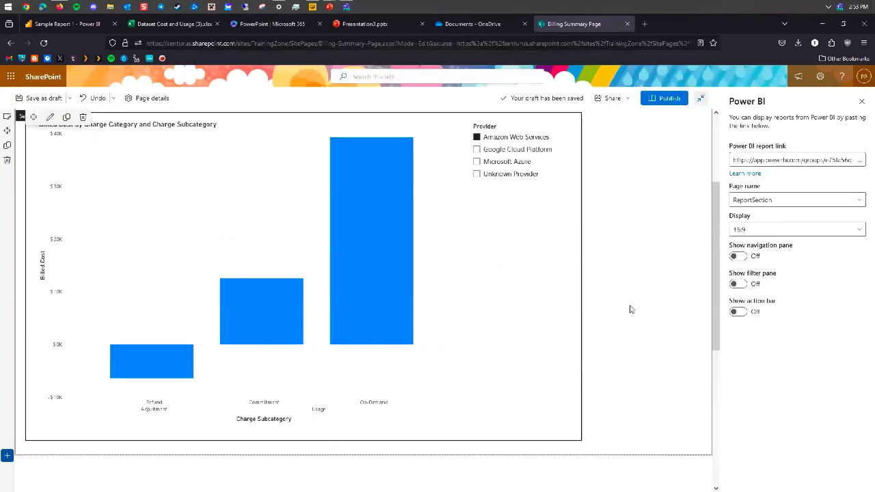
left_click(738, 313)
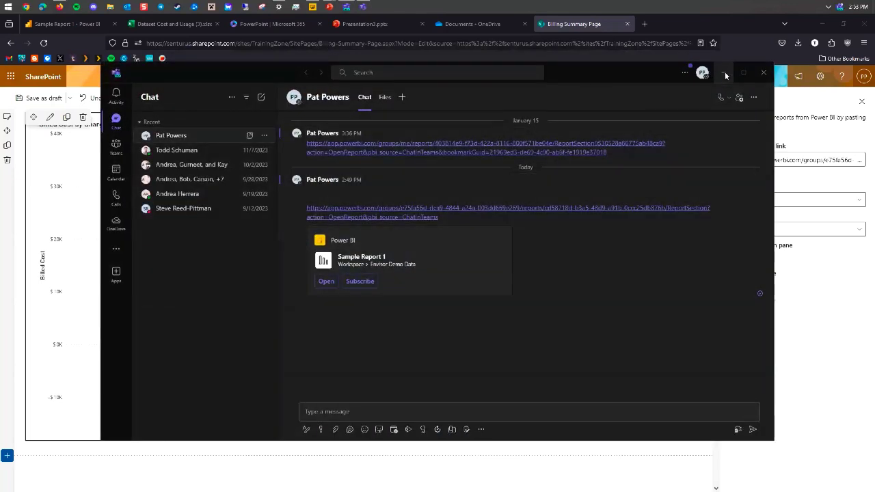
left_click(723, 73)
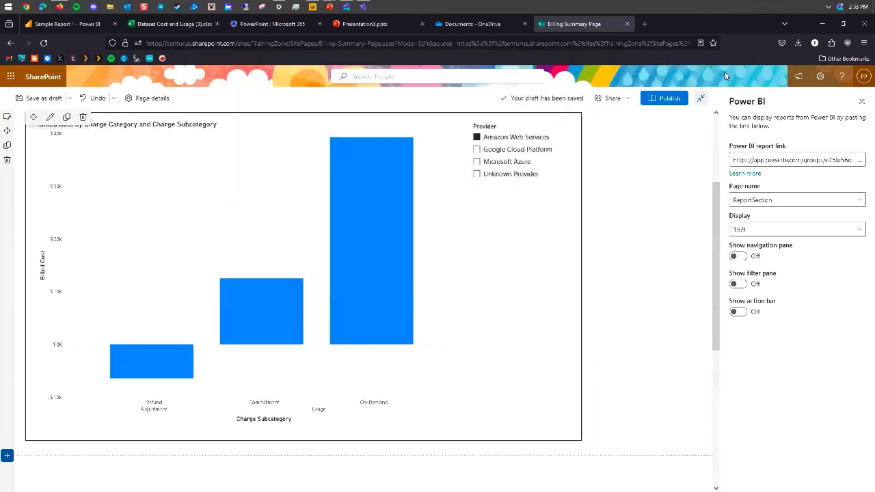
left_click(738, 312)
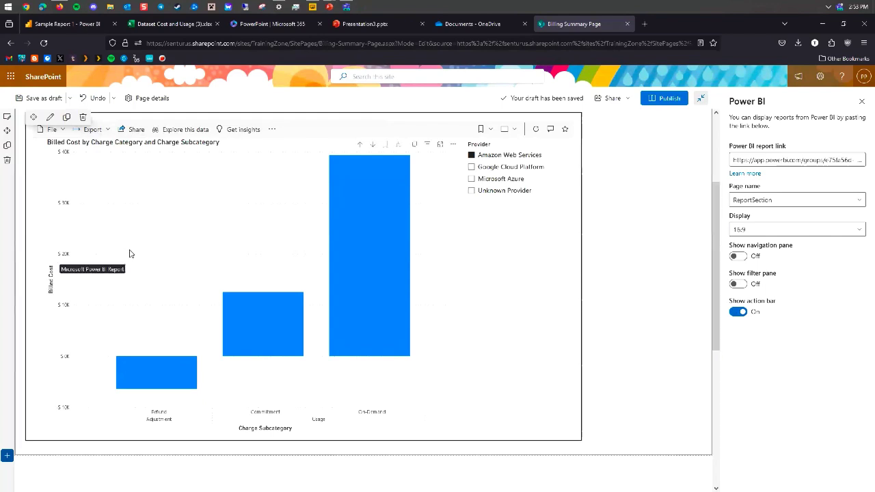
Review the export and file options in the embedded report's action bar and turn that action bar off.
left_click(102, 132)
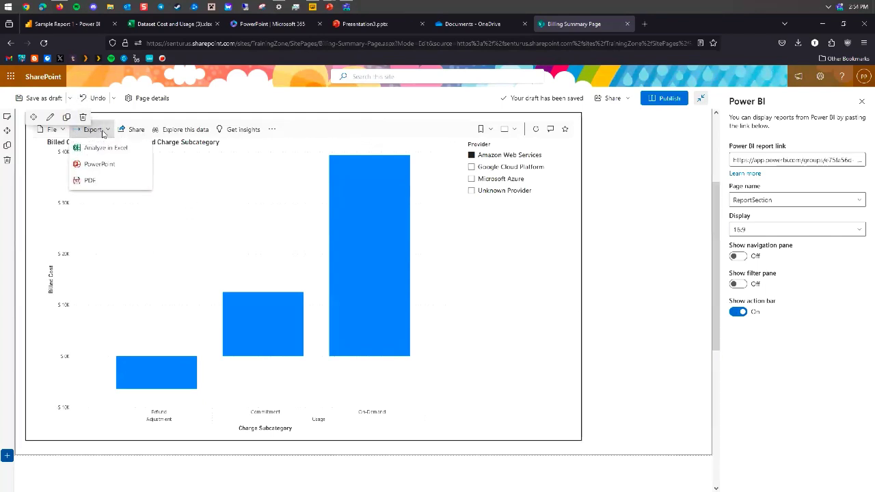
left_click(53, 130)
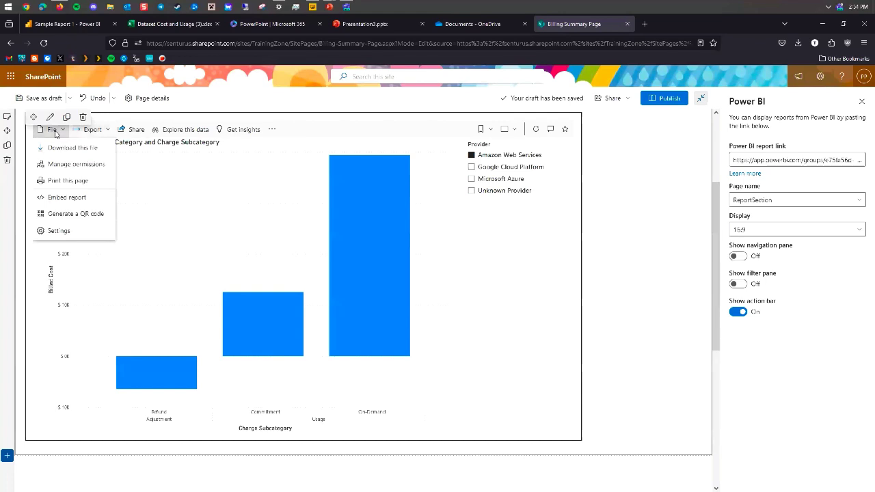
left_click(55, 132)
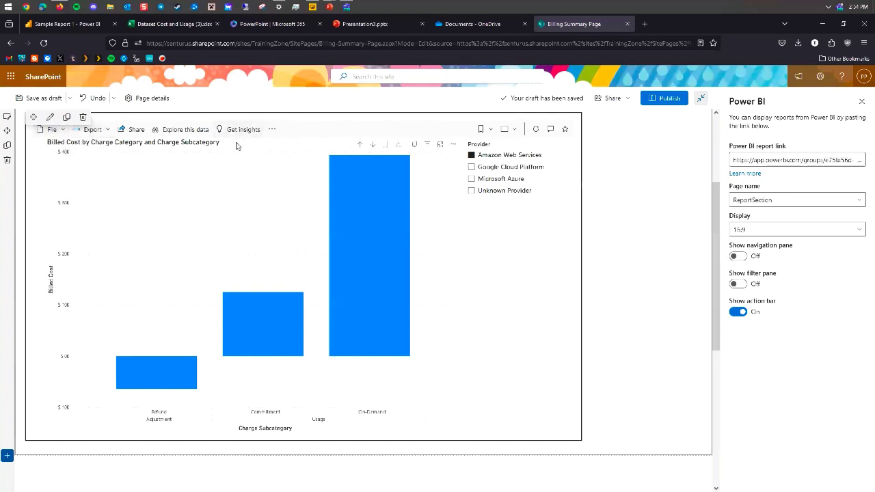
left_click(88, 131)
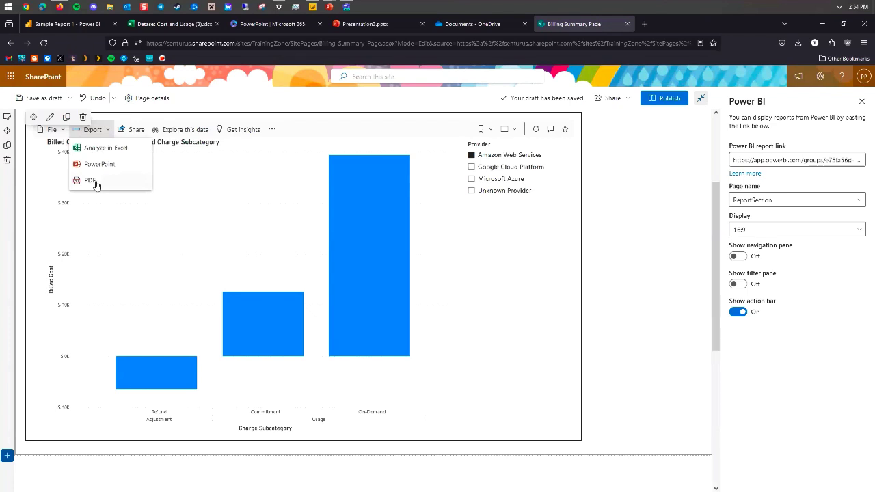
left_click(57, 131)
left_click(58, 130)
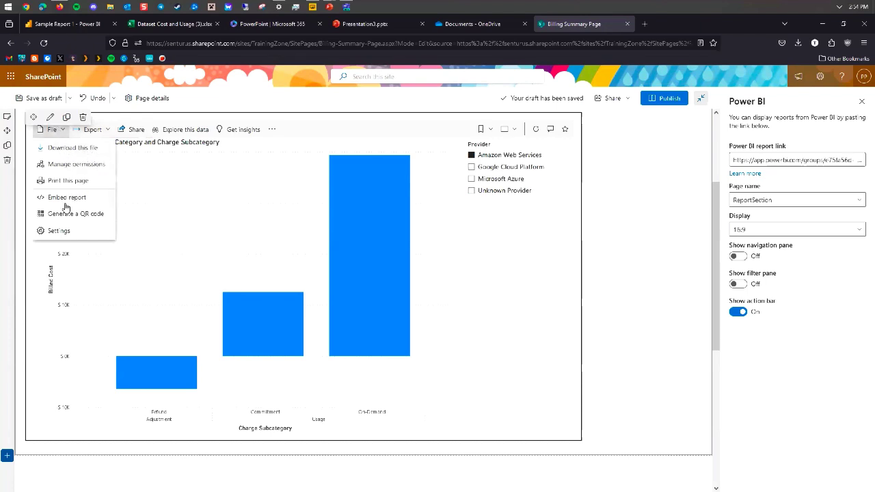
left_click(62, 133)
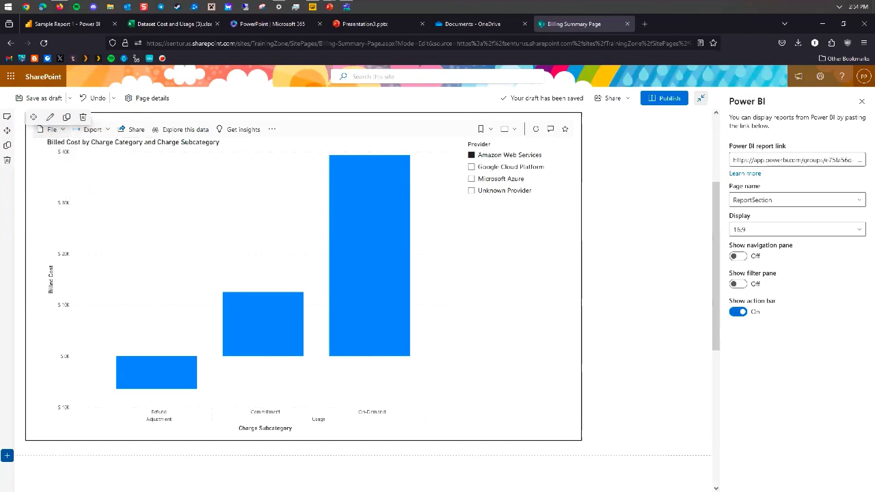
left_click(738, 314)
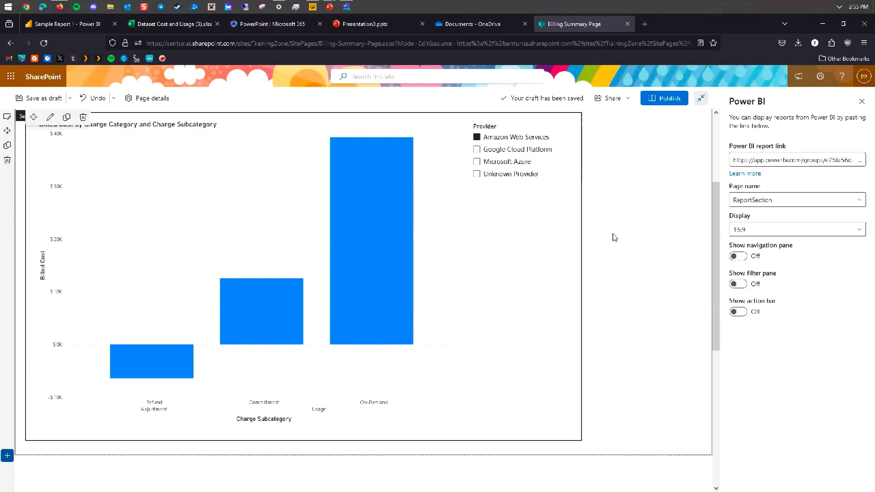
Switch to the running PowerPoint slide show and advance to the "In summary" slide.
mouse_move(331, 7)
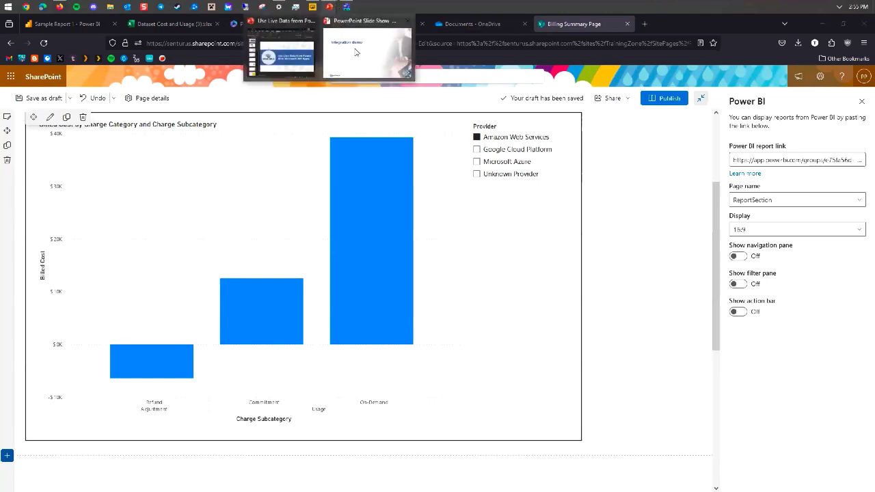
left_click(355, 52)
left_click(335, 214)
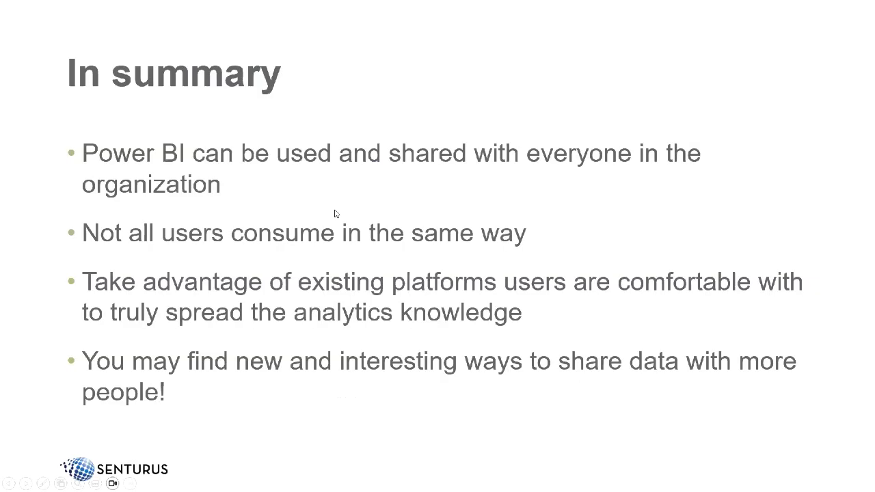